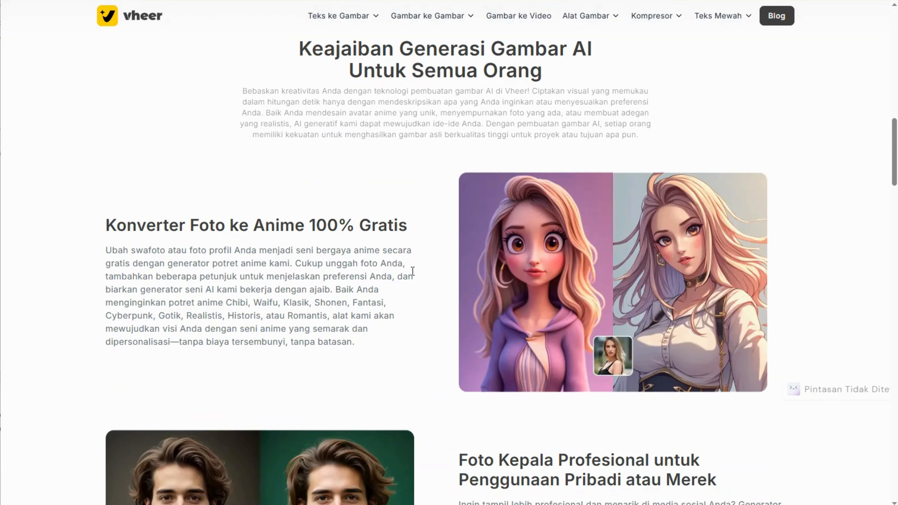
Step: Look through the Vheer homepage's feature sections and its lists of text-to-image and image-to-image tools
scroll(413, 271, down, 6)
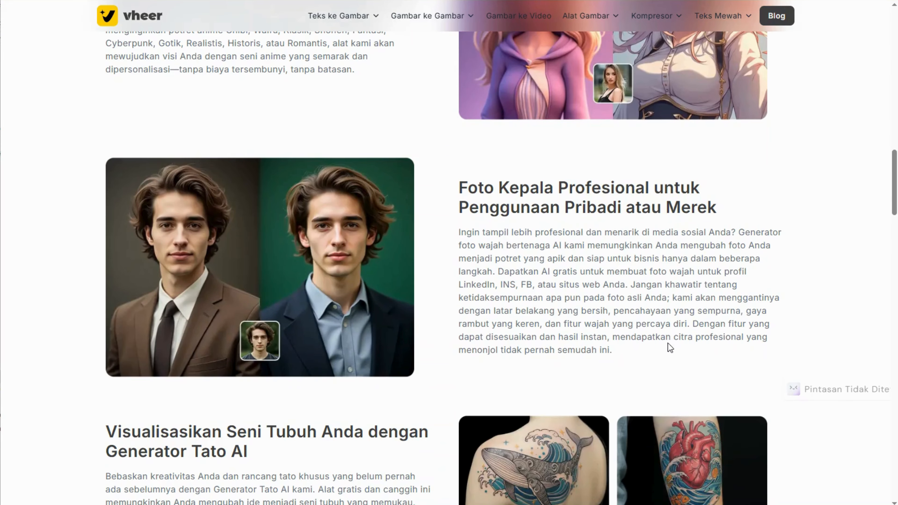
scroll(591, 422, down, 6)
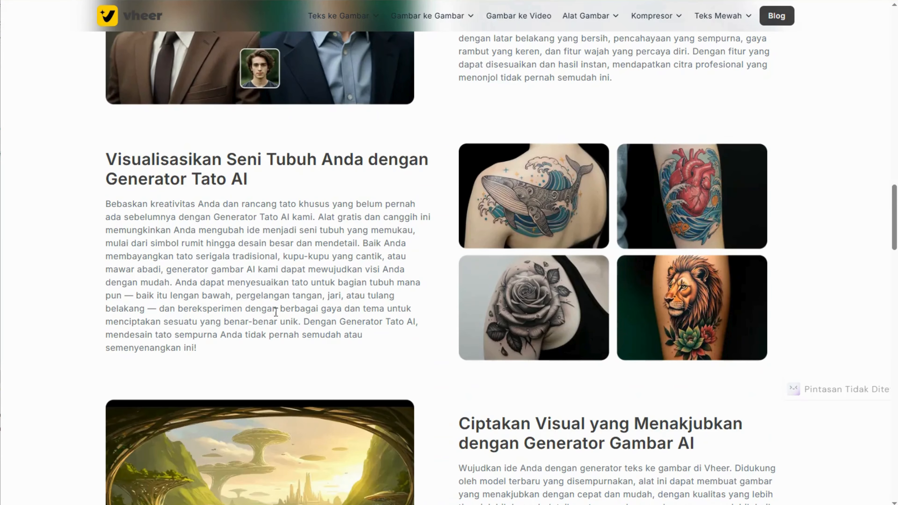
scroll(655, 390, down, 6)
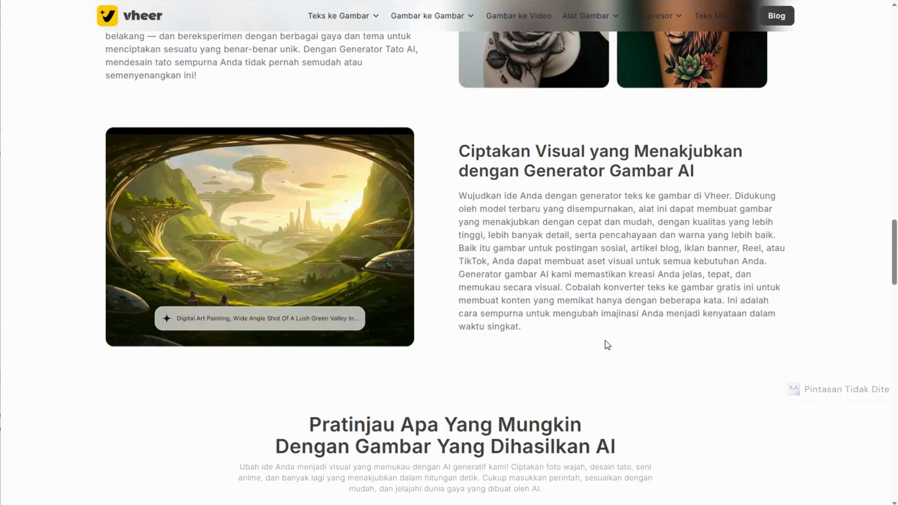
scroll(281, 417, down, 7)
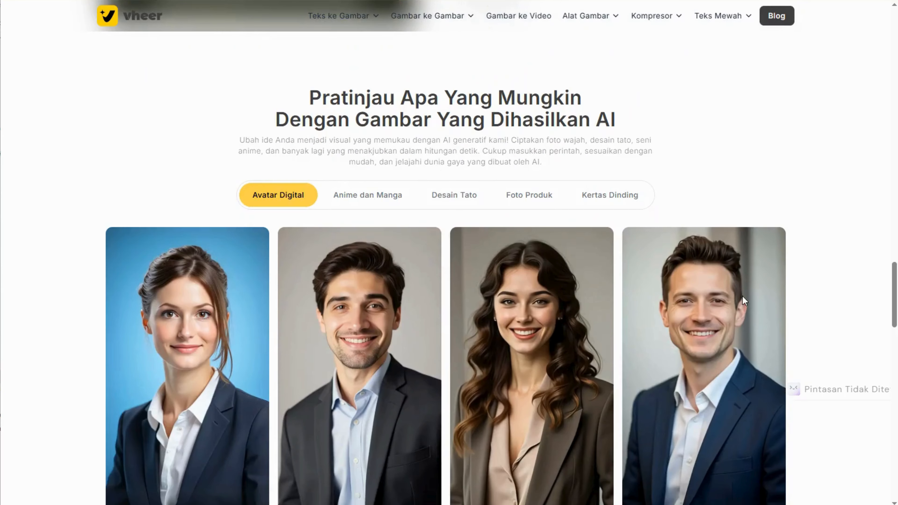
scroll(567, 313, down, 16)
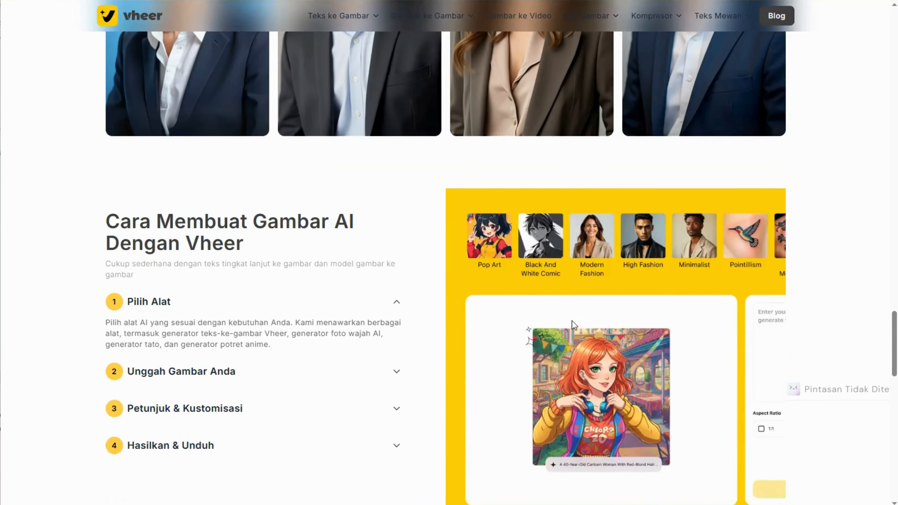
scroll(379, 333, up, 20)
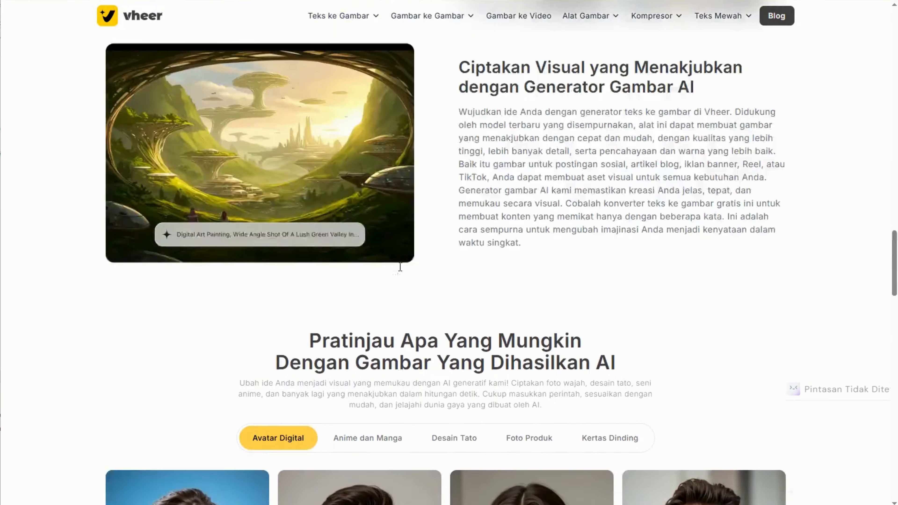
scroll(400, 267, up, 18)
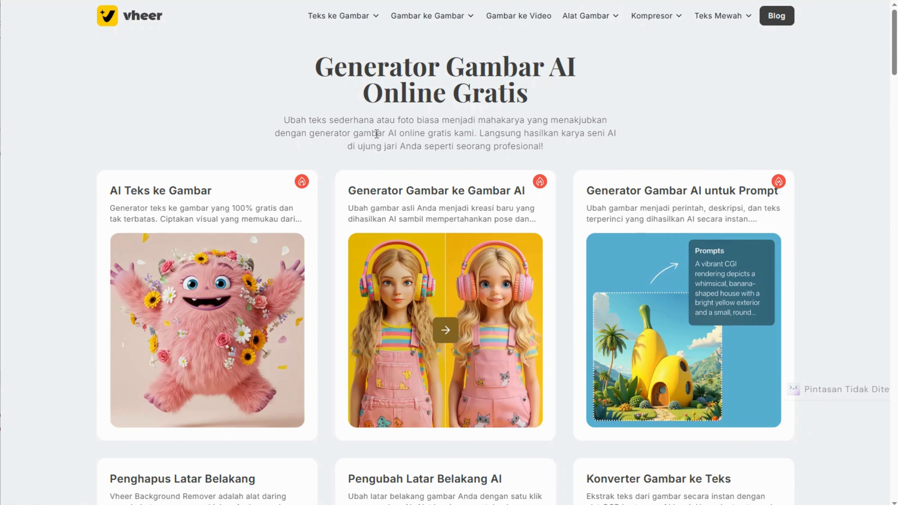
click(361, 18)
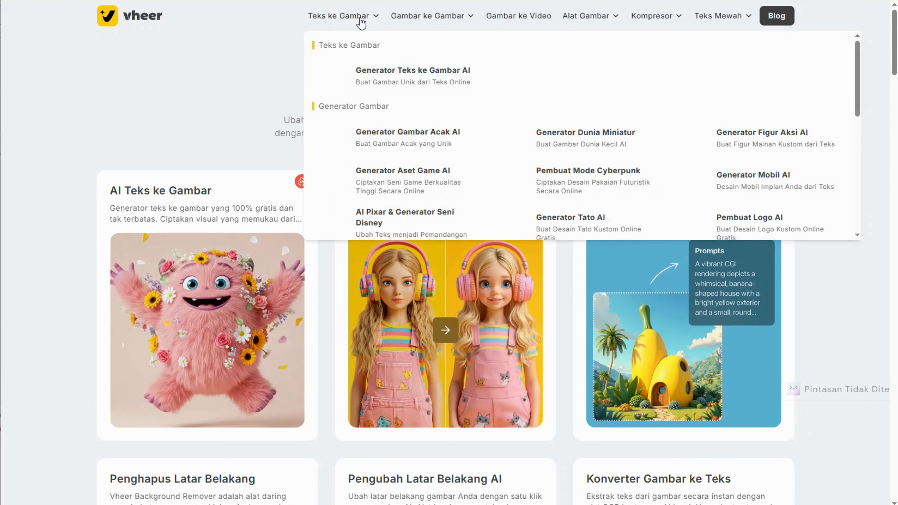
click(456, 18)
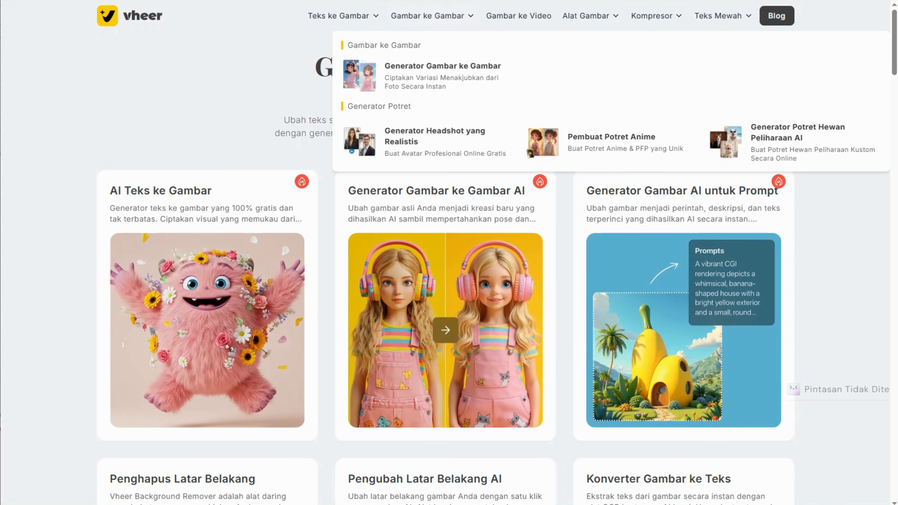
mouse_move(380, 21)
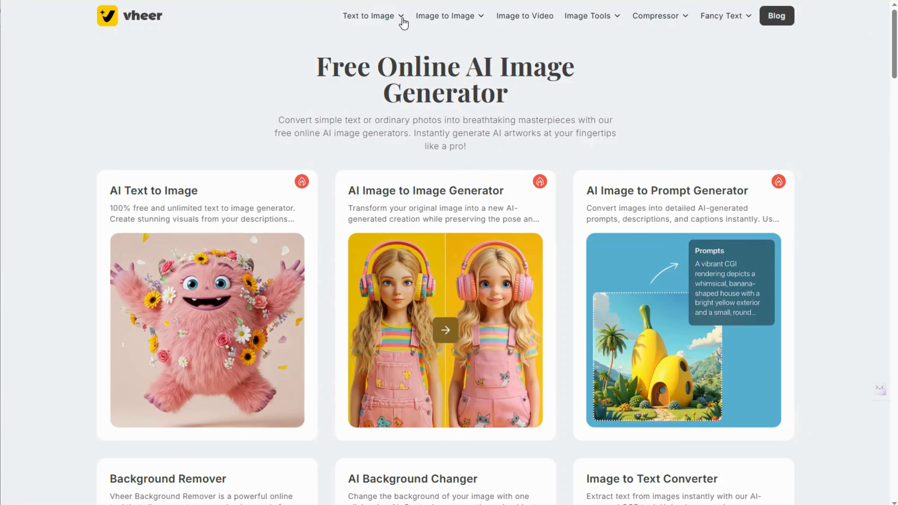
Step: Open the AI Text to Image Generator and go from its introduction page to the image generation workspace
mouse_move(404, 21)
click(405, 71)
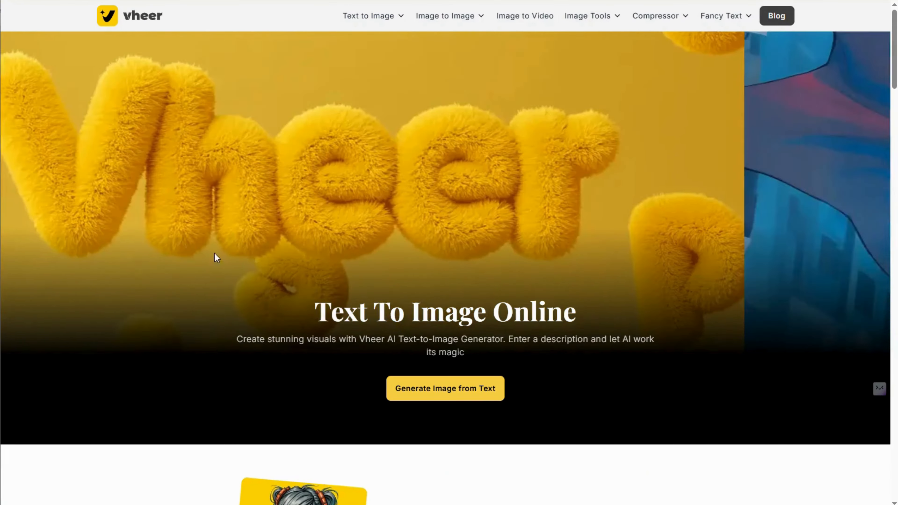
scroll(583, 390, down, 10)
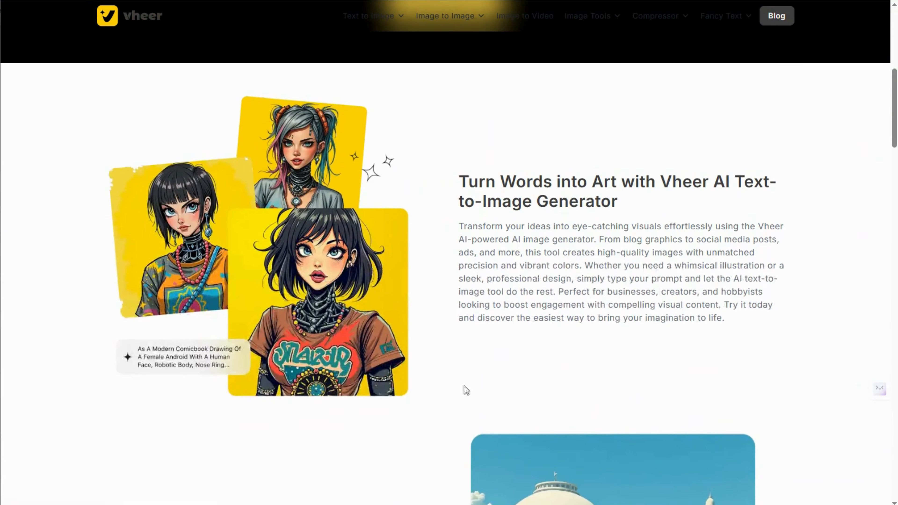
scroll(235, 205, up, 10)
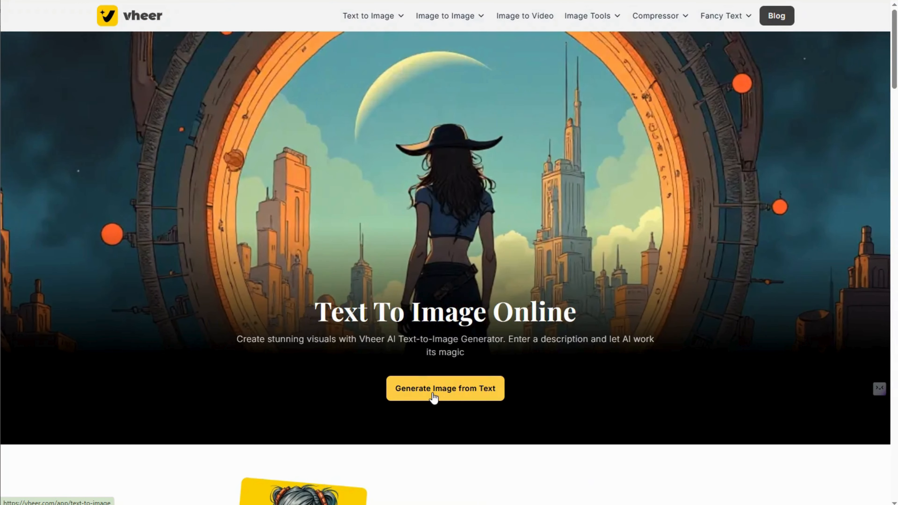
click(434, 391)
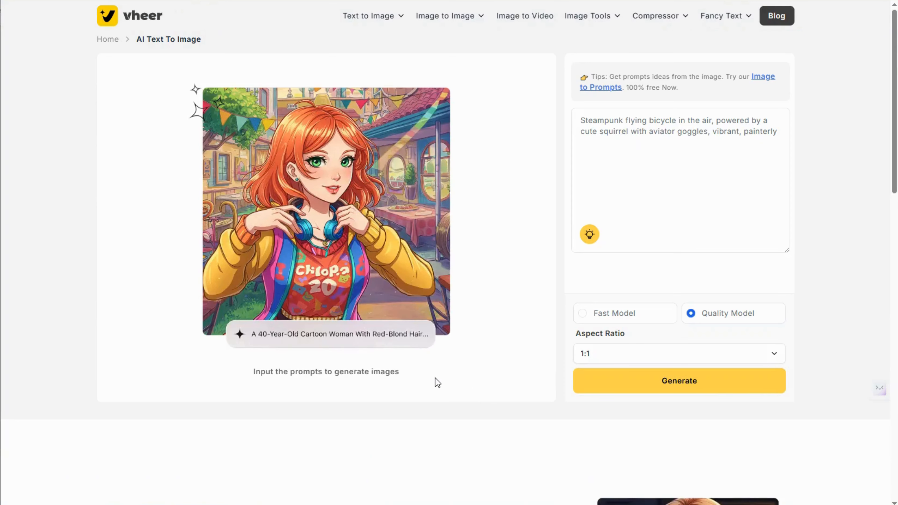
Step: Select the Quality Model and set the image's aspect ratio to 9:16
click(610, 131)
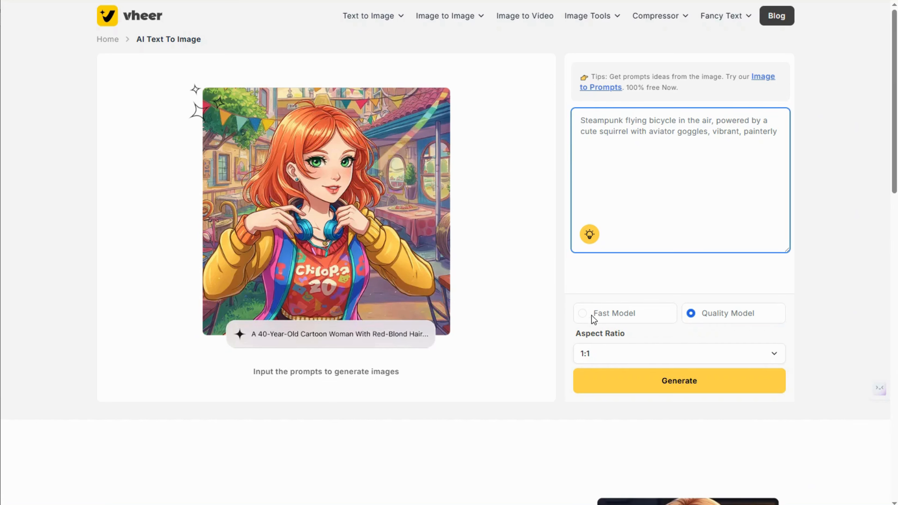
click(583, 314)
click(692, 316)
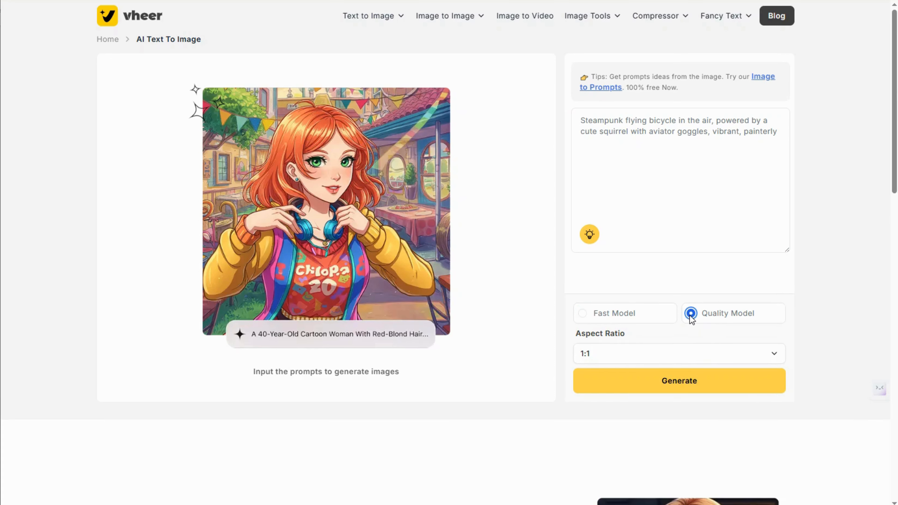
click(774, 355)
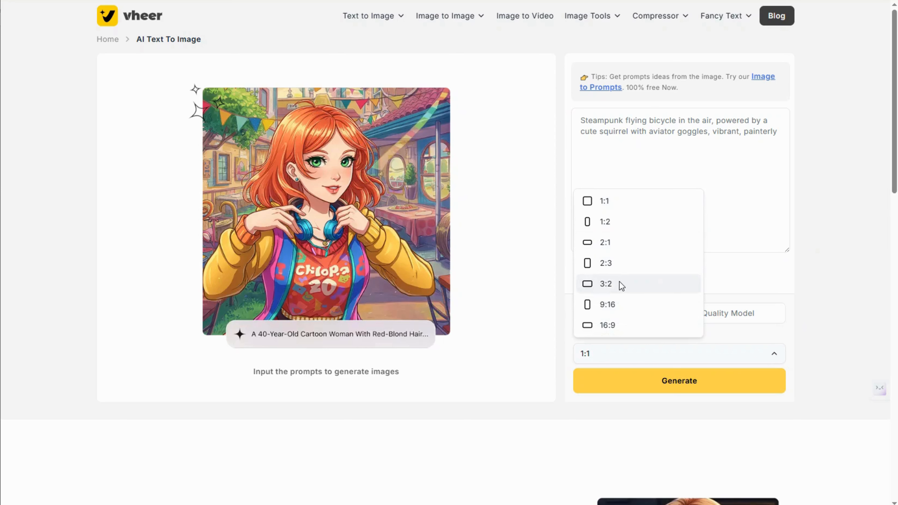
click(616, 305)
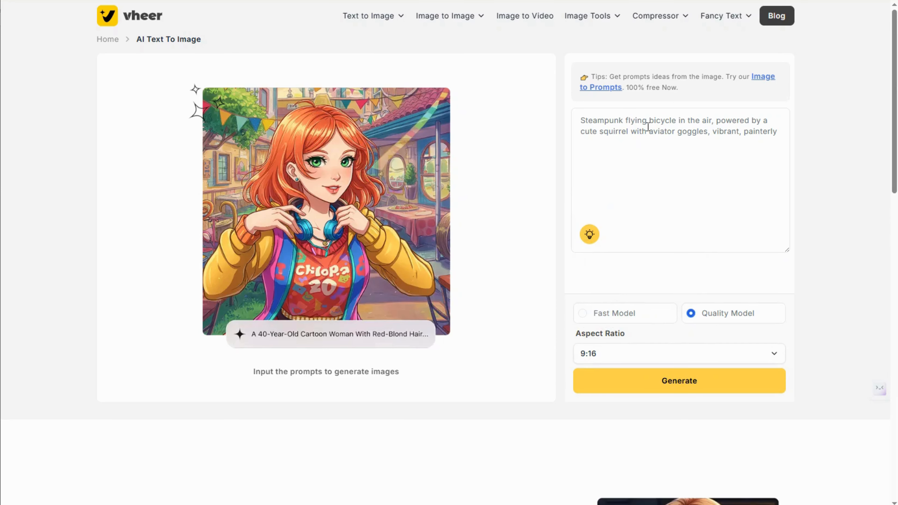
Step: Enter the armored-creature prompt and try two random prompt suggestions in its place
click(624, 123)
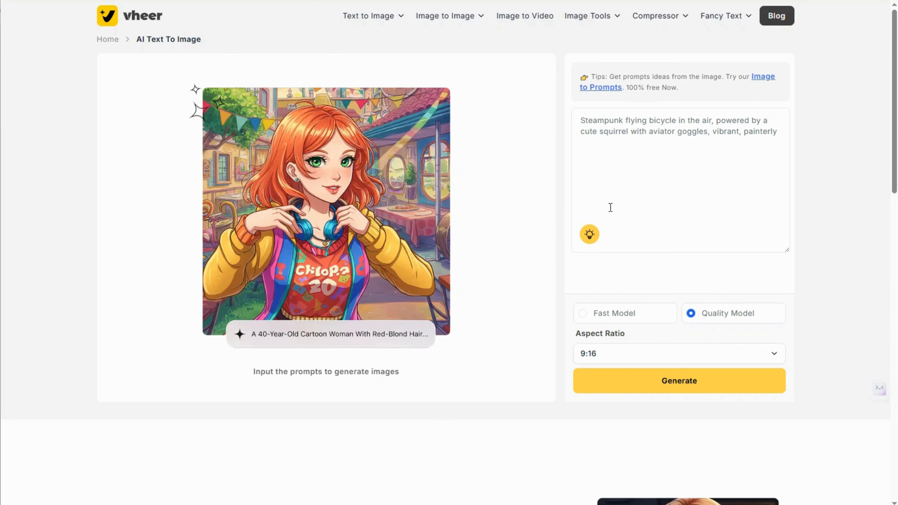
text(A massive, armored creature with a scaly green body and glowing red eyes is walking through a murky, waterlogged forest. The creature's head is adorned with sharp spines, and its mouth is open, revealing sharp teeth. It wears tactical gear, including a chest plate and arm guards, and holds a large, rusted axe in one hand. The environment is dense with tall grass and reeds, and the sky is overcast with dark clouds, creating an eerie and foreboding atmosphere. The camera follows the creature's steady, determined stride, emphasizing its imposing presence and readiness for battle.)
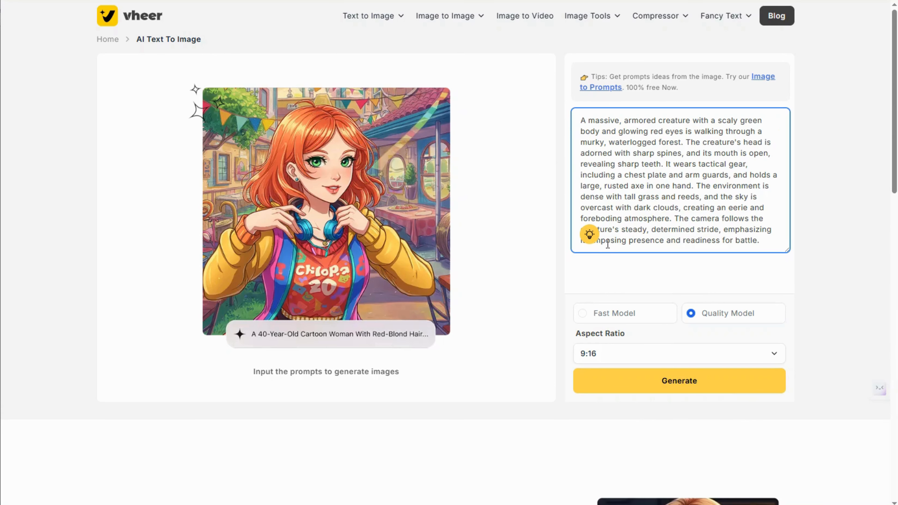
click(590, 235)
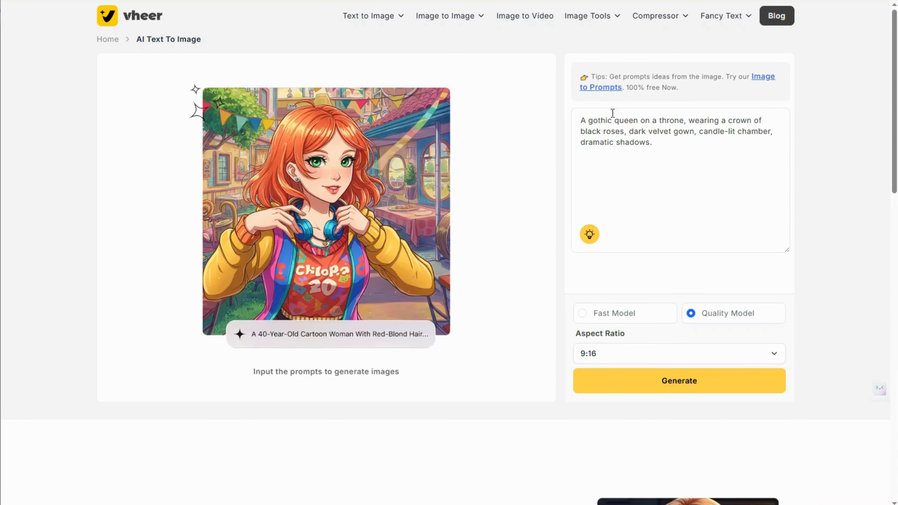
click(589, 234)
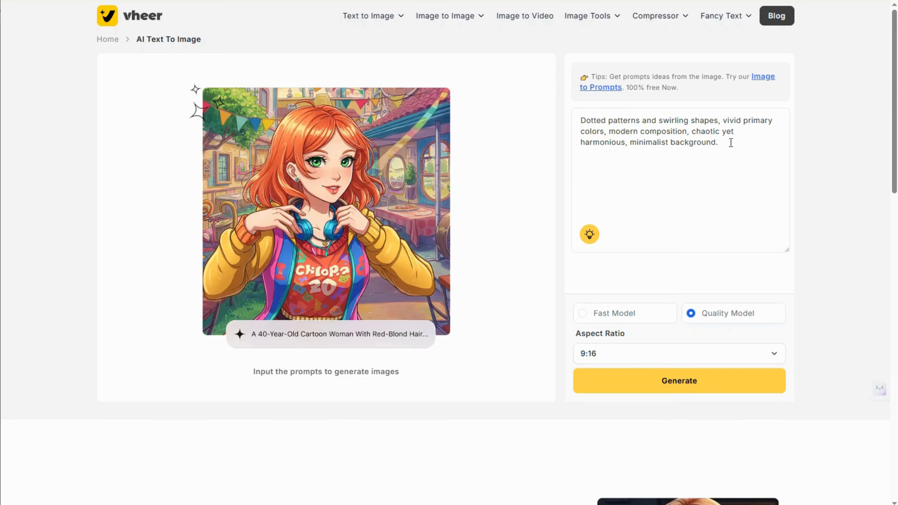
Step: Replace the prompt with the description of a massive, armored creature walking through a murky, waterlogged forest, and generate the image
drag(731, 142, 573, 116)
text(A massive, armored creature with a scaly green body and glowing red eyes is walking through a murky, waterlogged forest. The creature's head is adorned with sharp spines, and its mouth is open, revealing sharp teeth. It wears tactical gear, including a chest plate and arm guards, and holds a large, rusted axe in one hand. The environment is dense with tall grass and reeds, and the sky is overcast with dark clouds, creating an eerie and foreboding atmosphere. The camera follows the creature's steady, determined stride, emphasizing its imposing presence and readiness for battle.)
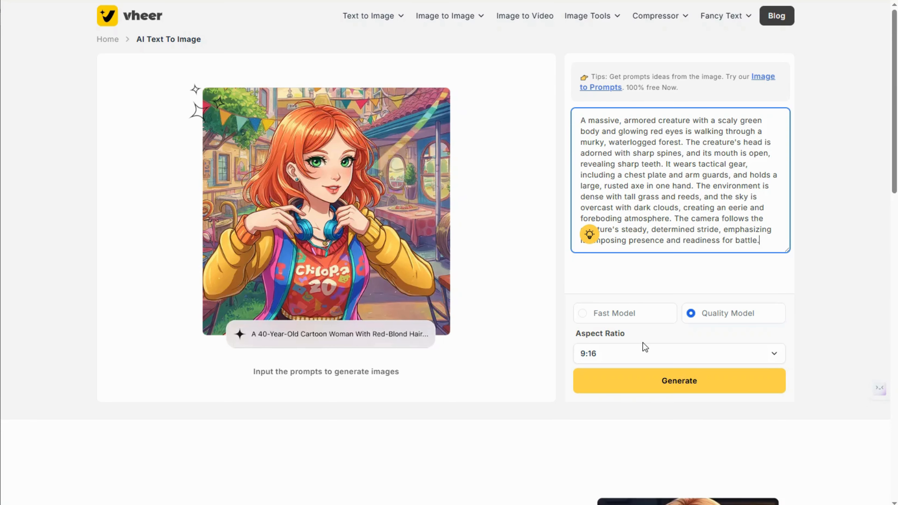
click(677, 387)
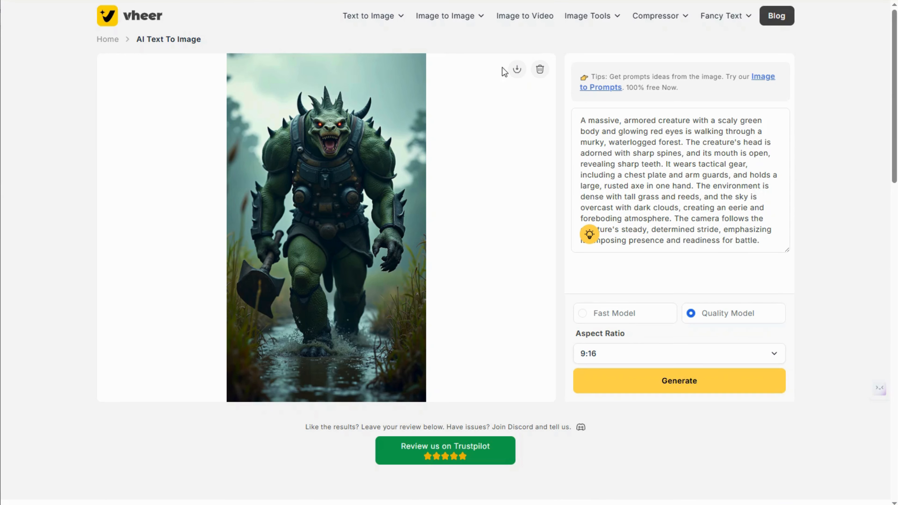
Step: Generate the creature image again with a 16:9 aspect ratio and download it
click(774, 354)
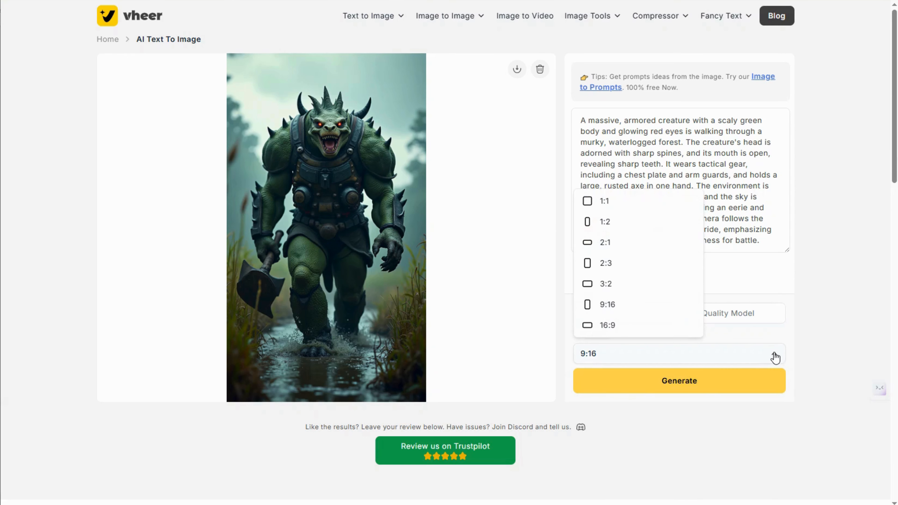
click(594, 326)
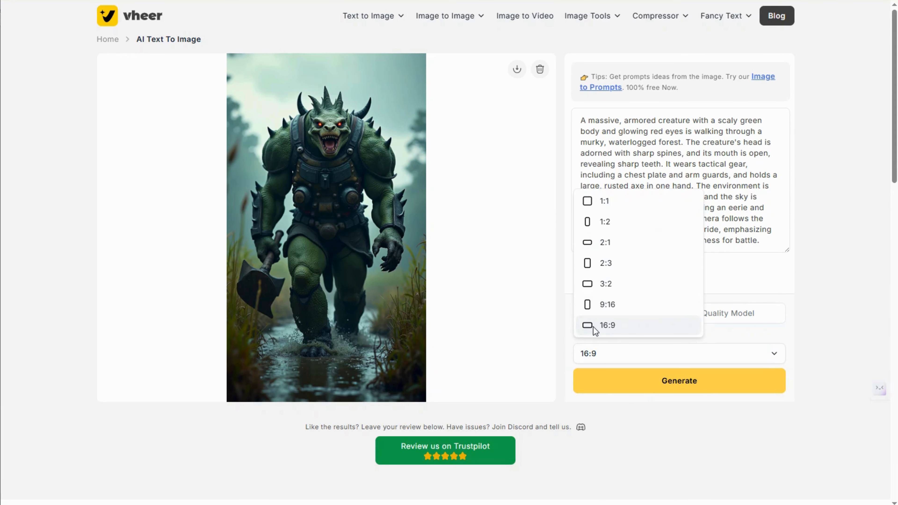
click(657, 381)
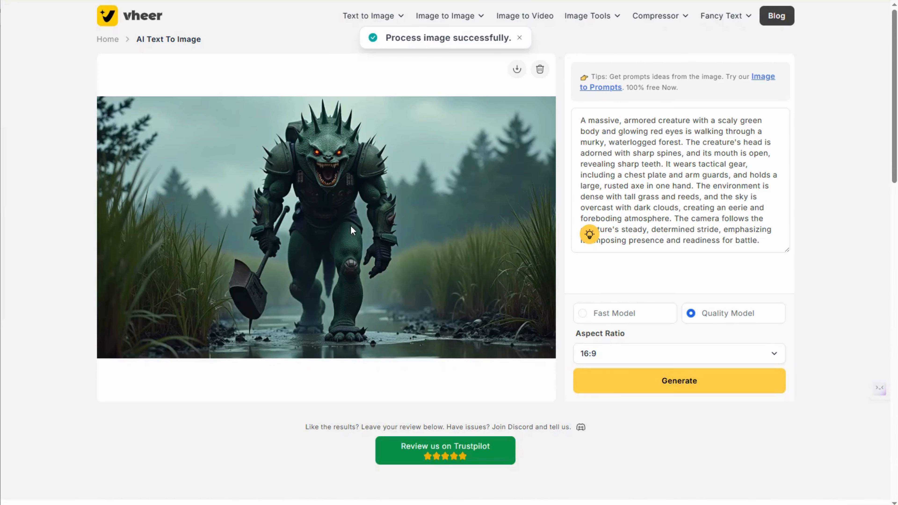
click(517, 70)
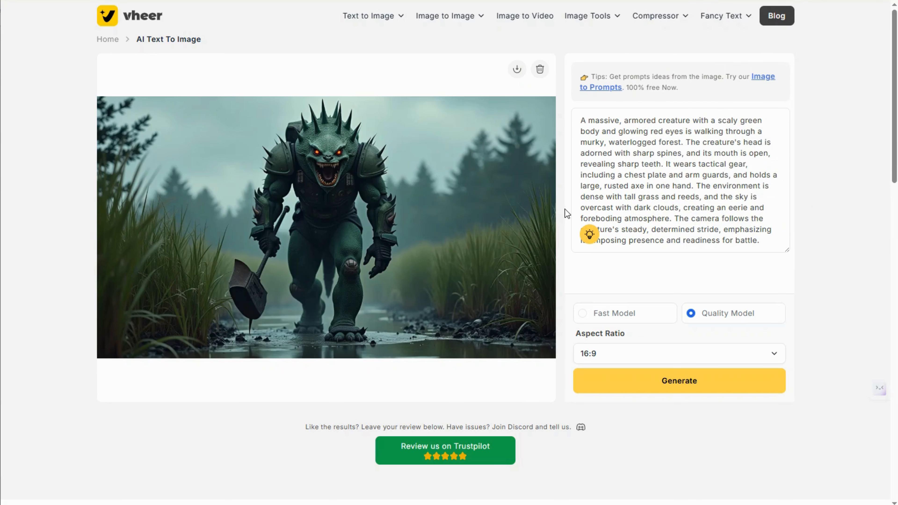
Step: Open the AI Game Assets Generator and enter its generation workspace
mouse_move(403, 19)
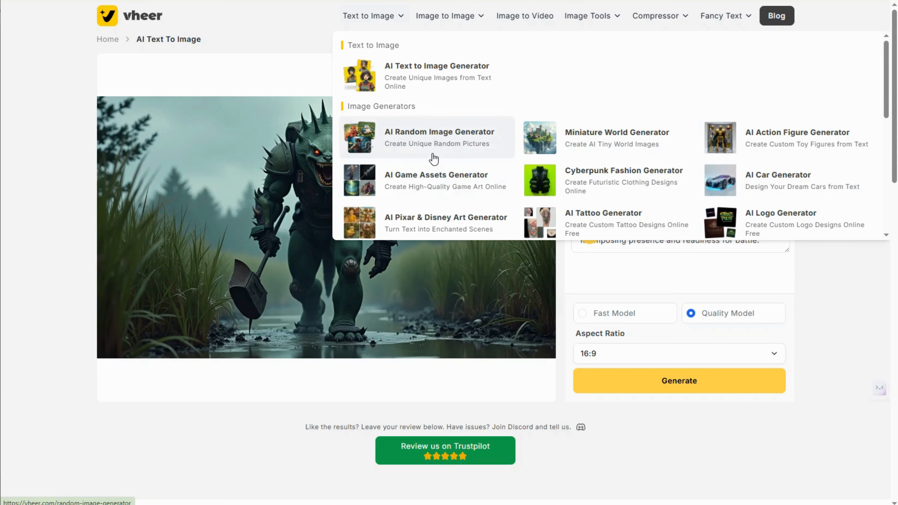
click(429, 176)
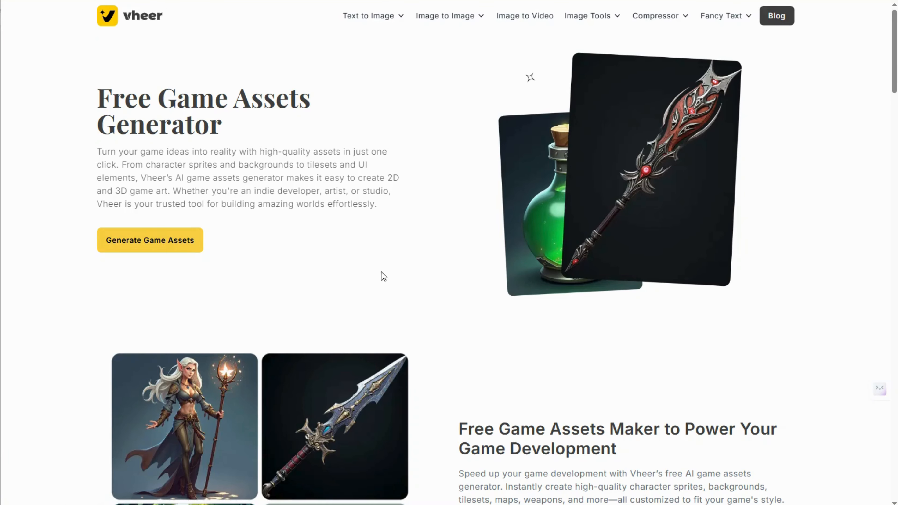
click(173, 241)
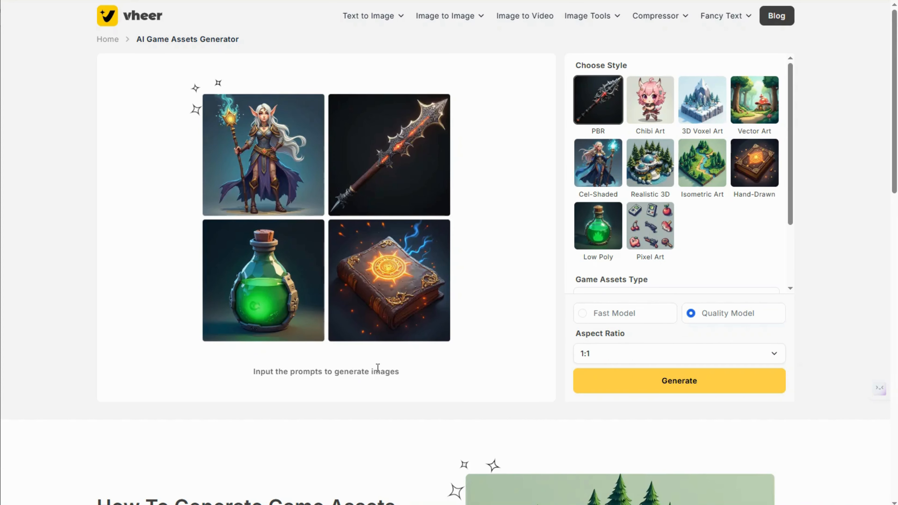
Step: Set the game asset's aspect ratio to 9:16 and choose the 3D Voxel Art style
click(774, 354)
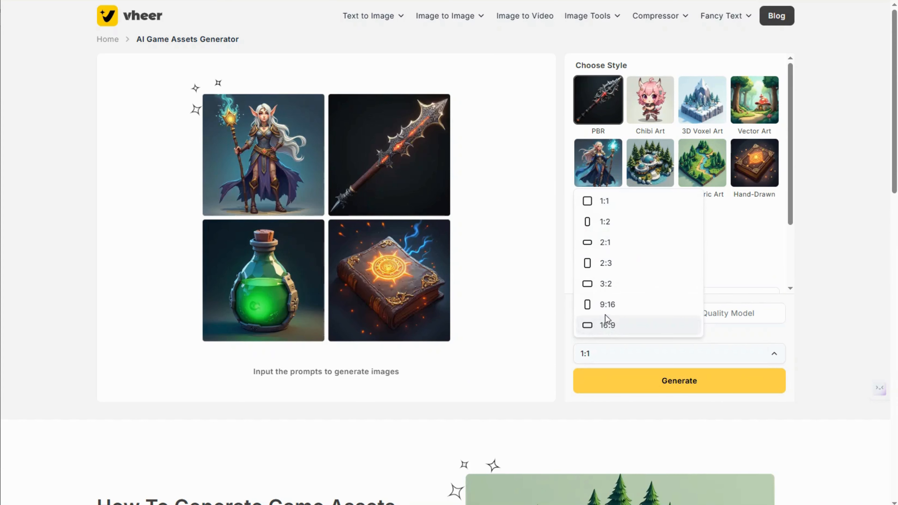
click(608, 320)
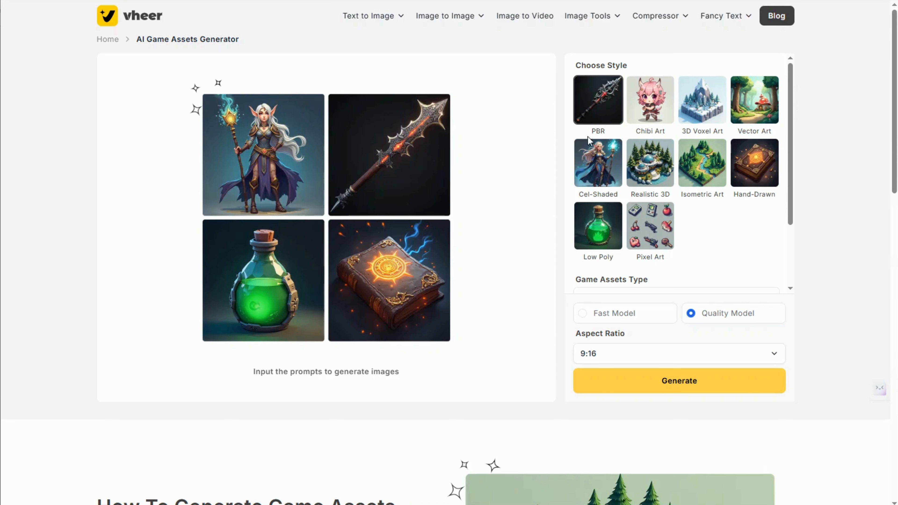
click(708, 106)
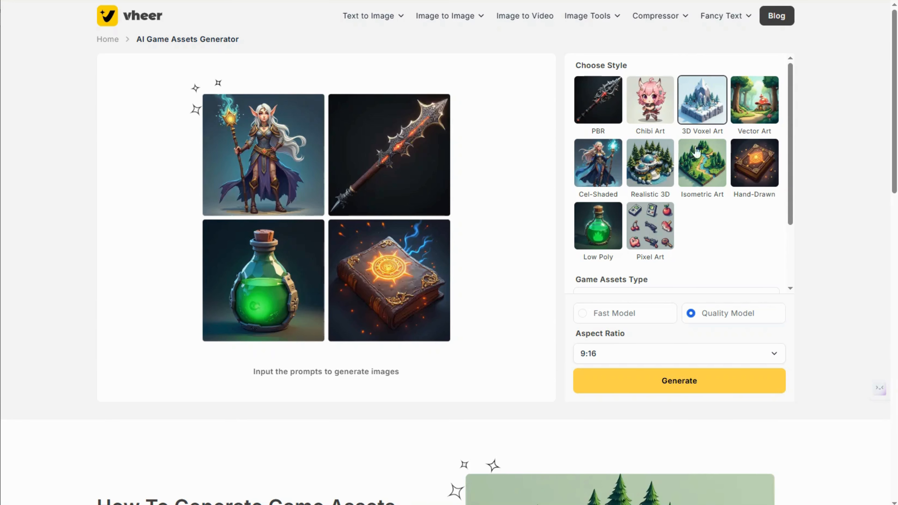
scroll(707, 252, down, 3)
scroll(706, 252, down, 3)
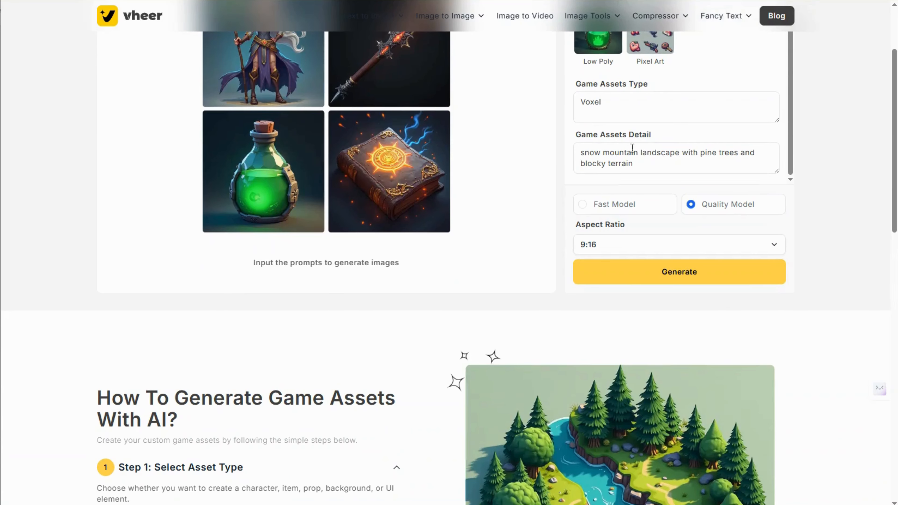
Step: Try the Hand-Drawn style for the game asset and switch back to the 3D Voxel Art style
scroll(882, 104, up, 3)
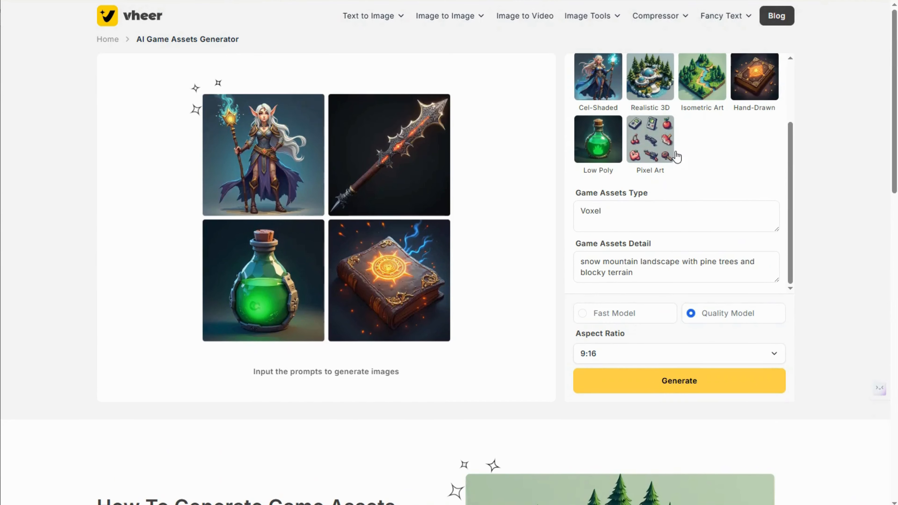
click(752, 88)
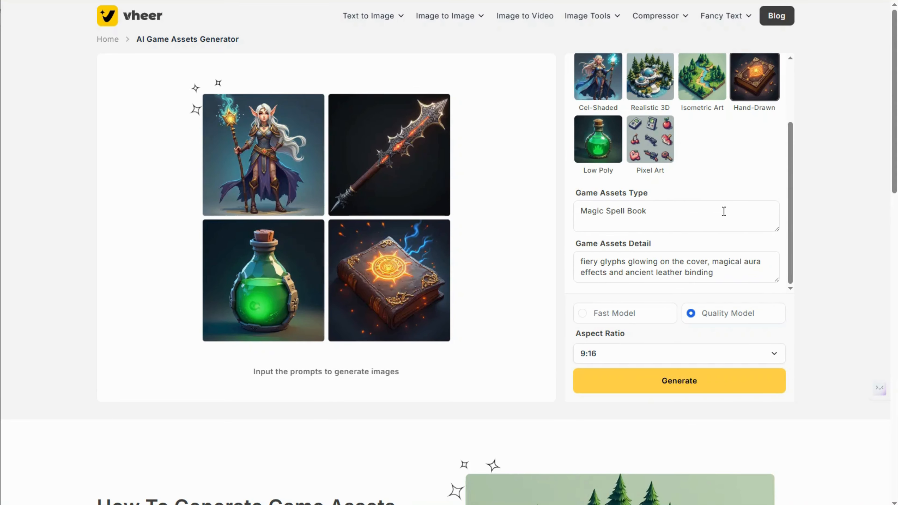
scroll(690, 184, up, 3)
click(700, 113)
scroll(665, 280, down, 3)
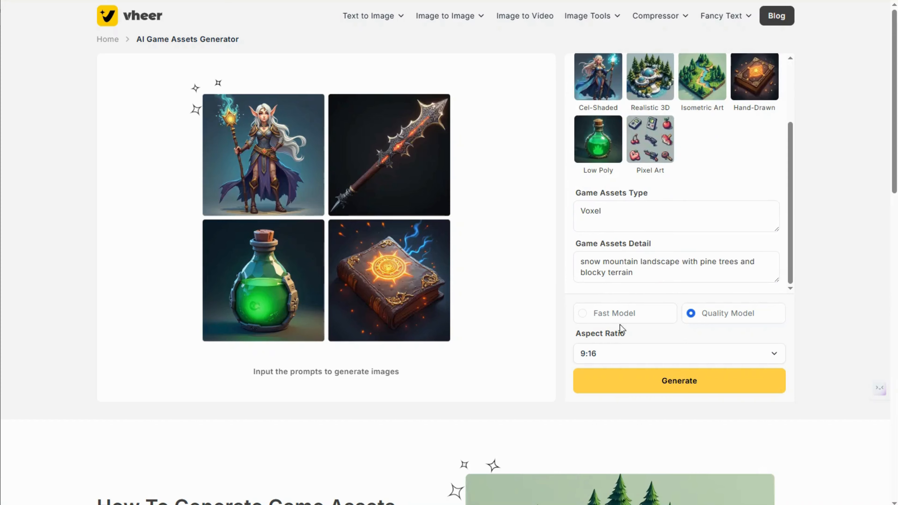
Step: Replace the Game Assets Detail text with the copied scene prompt ending in Pixar's vibrant realism, soft volumetric fog and a dynamic, intense moment
scroll(637, 318, down, 3)
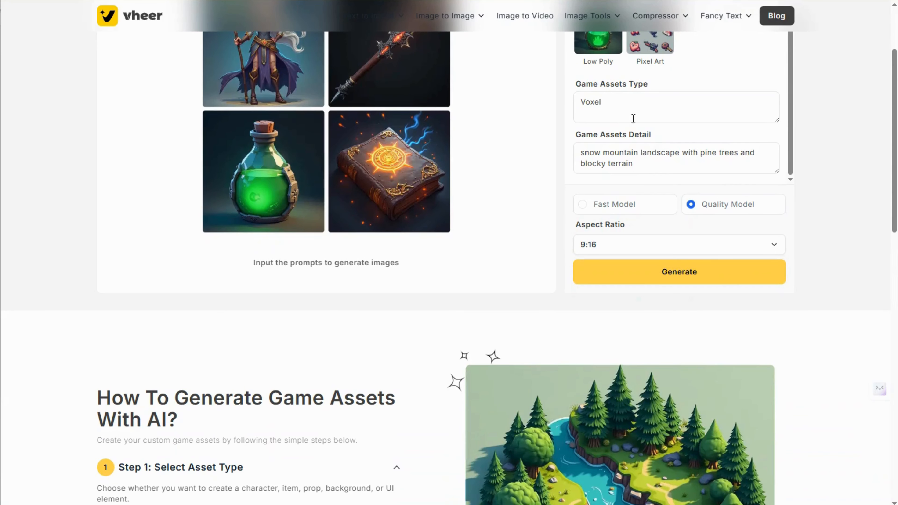
click(652, 164)
drag(655, 161, 584, 151)
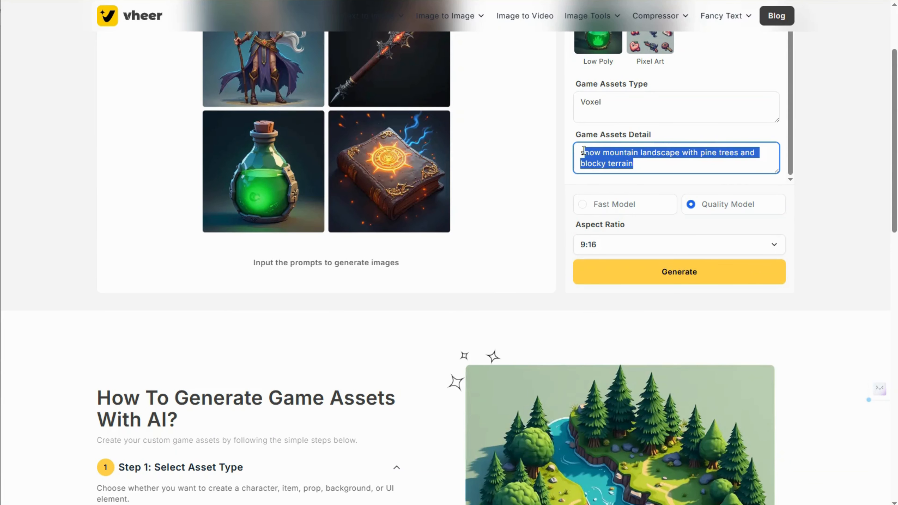
key(ctrl+v)
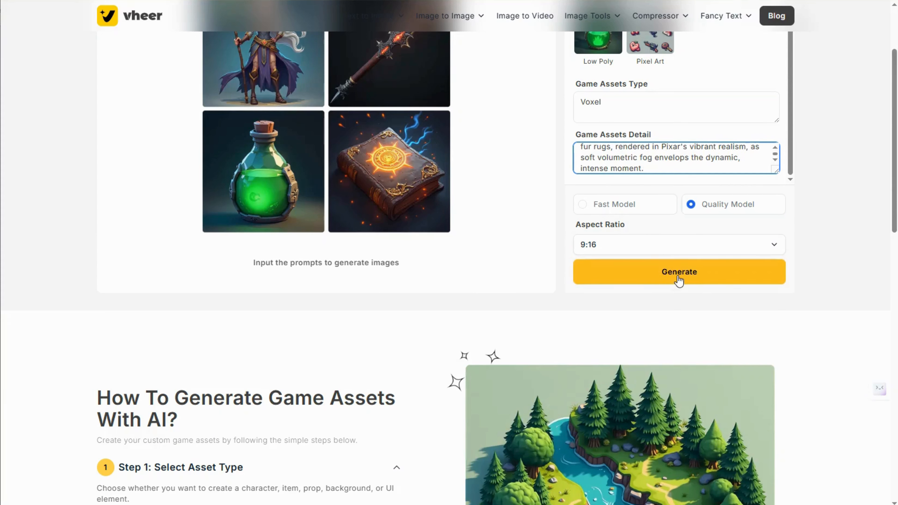
Step: Set the game asset's aspect ratio to 16:9 and generate the image
click(771, 249)
click(607, 397)
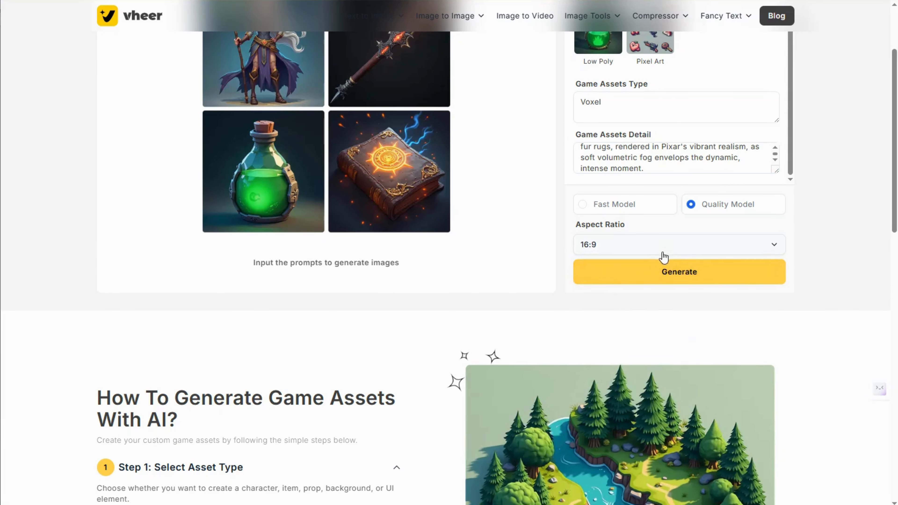
scroll(716, 151, up, 3)
click(674, 379)
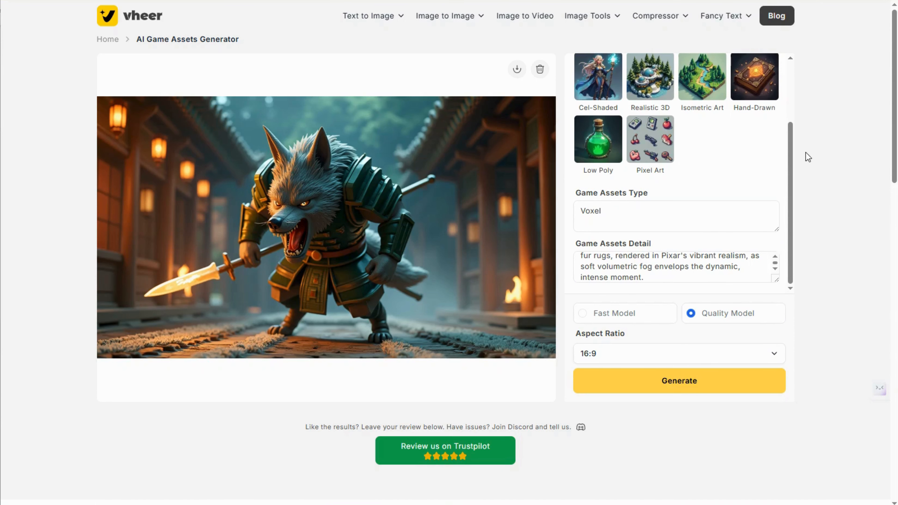
scroll(672, 141, up, 3)
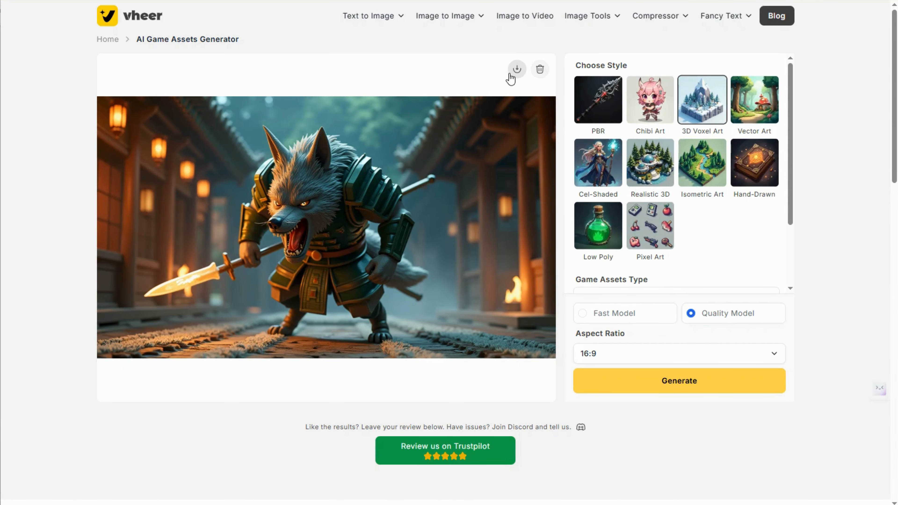
Step: Open the Image to Image Generator and enter its generation workspace
mouse_move(373, 16)
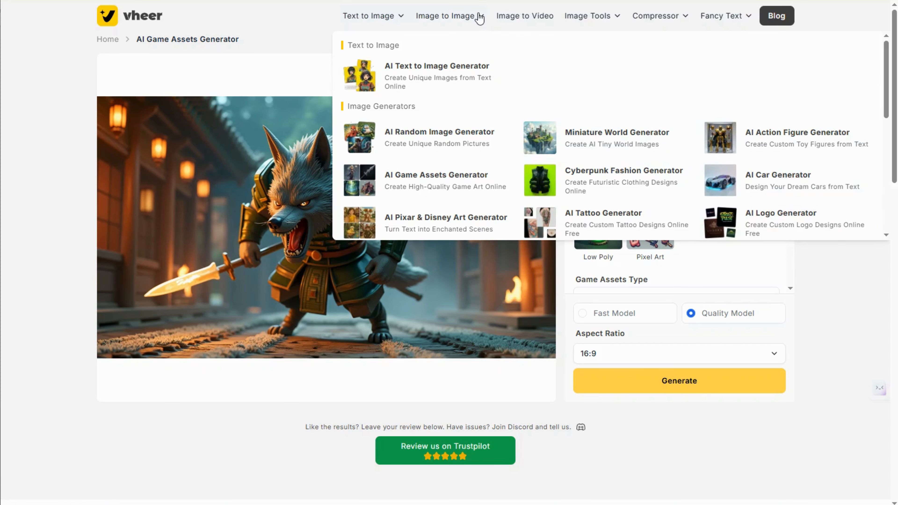
mouse_move(437, 18)
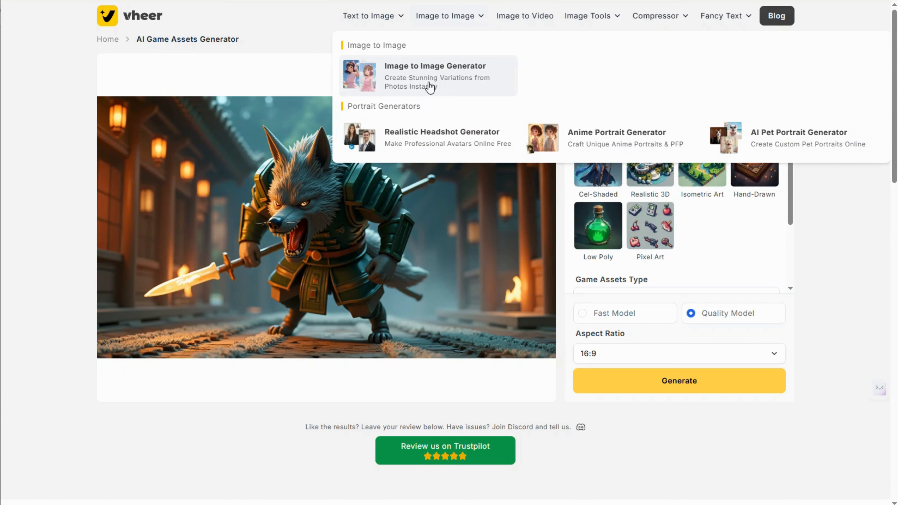
click(459, 90)
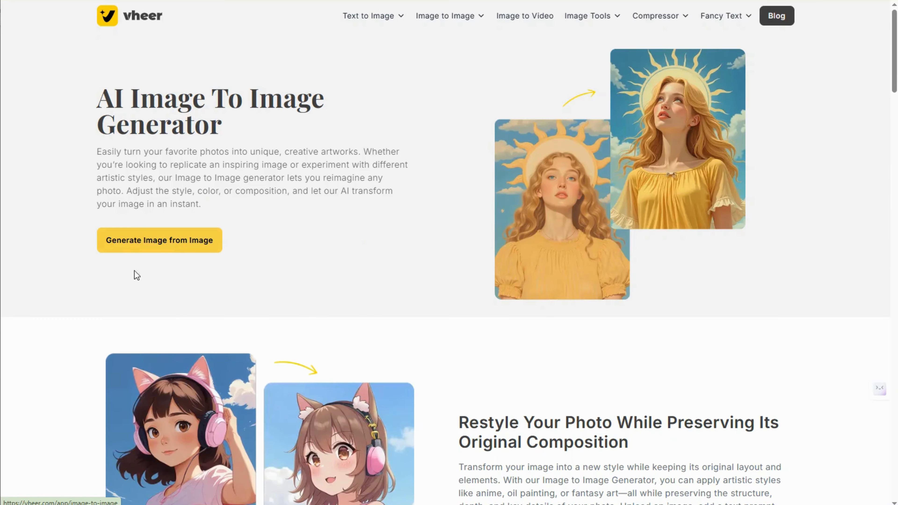
click(142, 244)
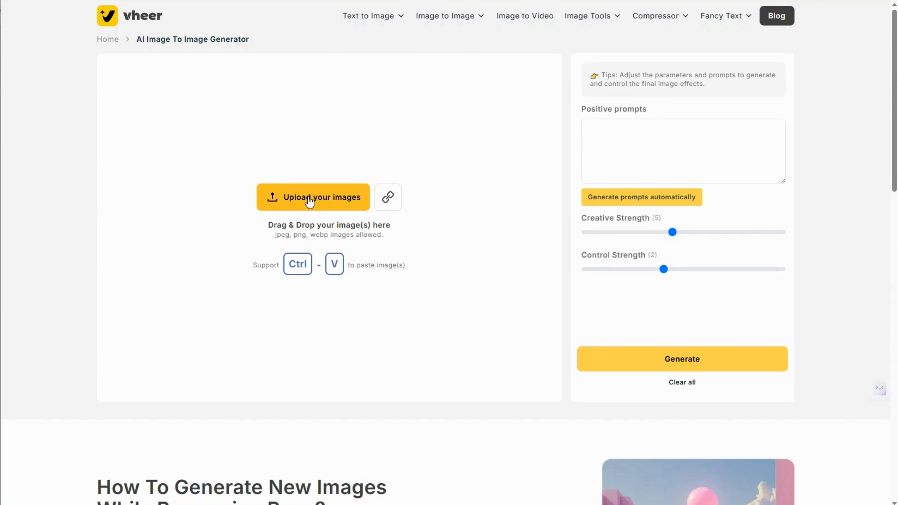
Step: Upload the New Avatar 3 image and have its positive prompt generated automatically
click(618, 139)
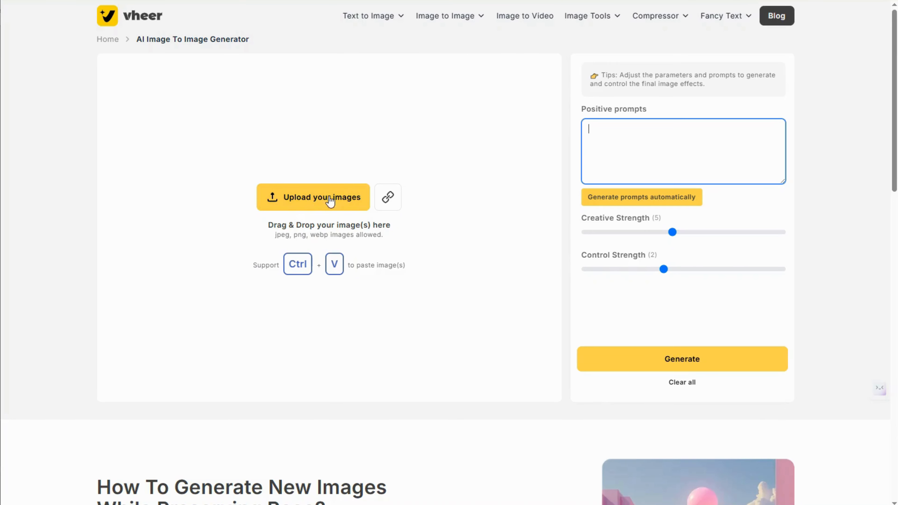
click(313, 197)
click(213, 112)
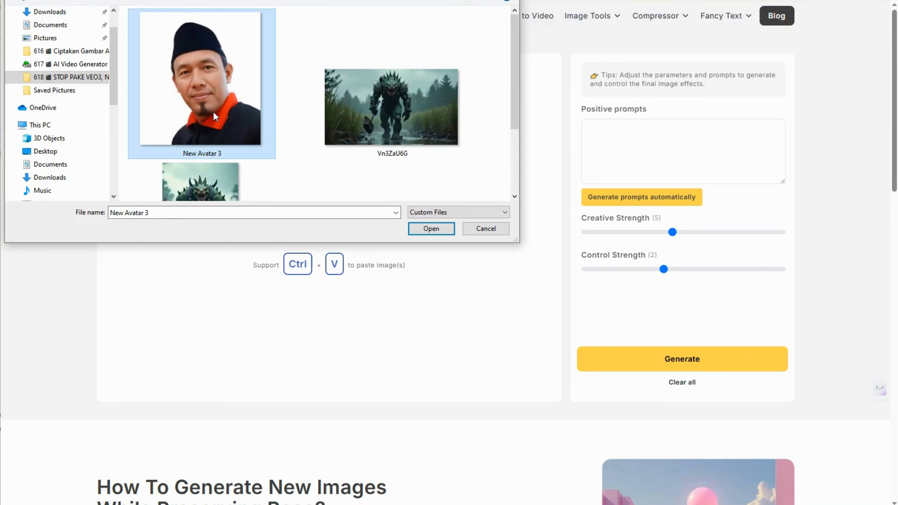
click(429, 229)
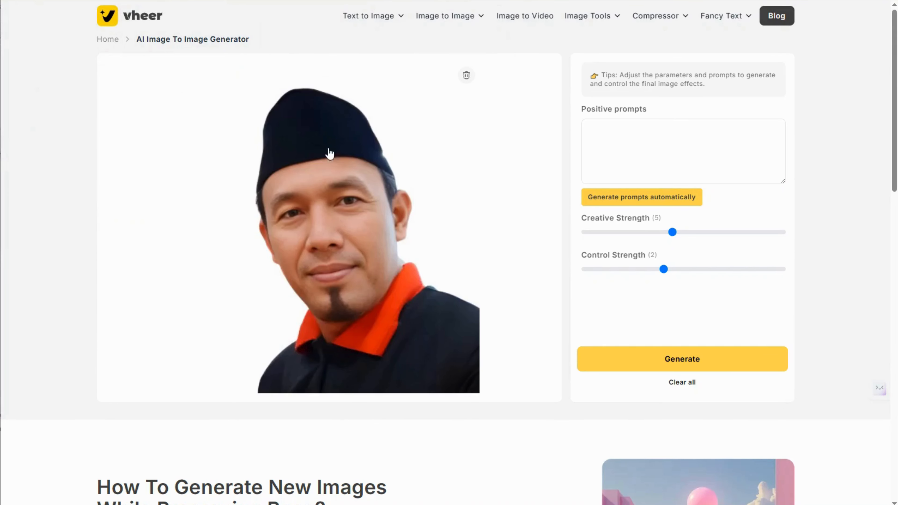
click(639, 136)
click(643, 198)
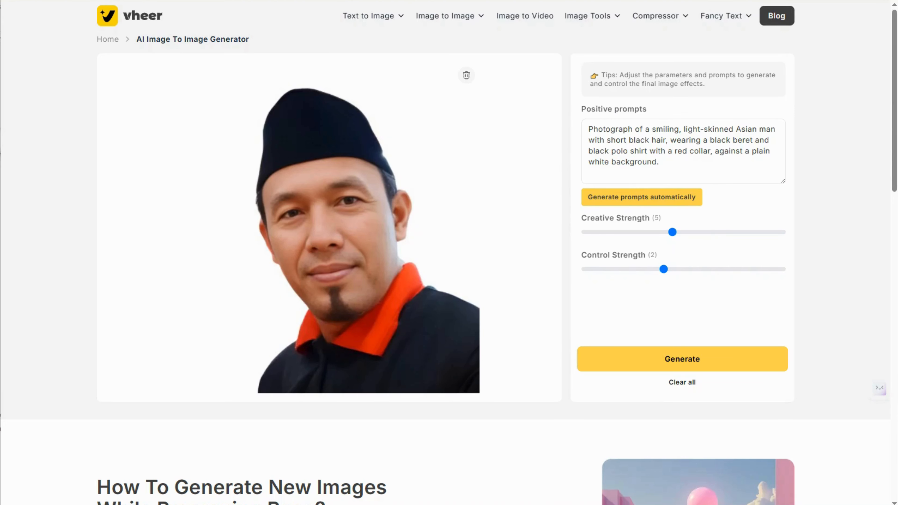
Step: Switch to Google Translate and copy the English translation of the revised prompt ending in "3d Anime Drawing Style"
click(667, 163)
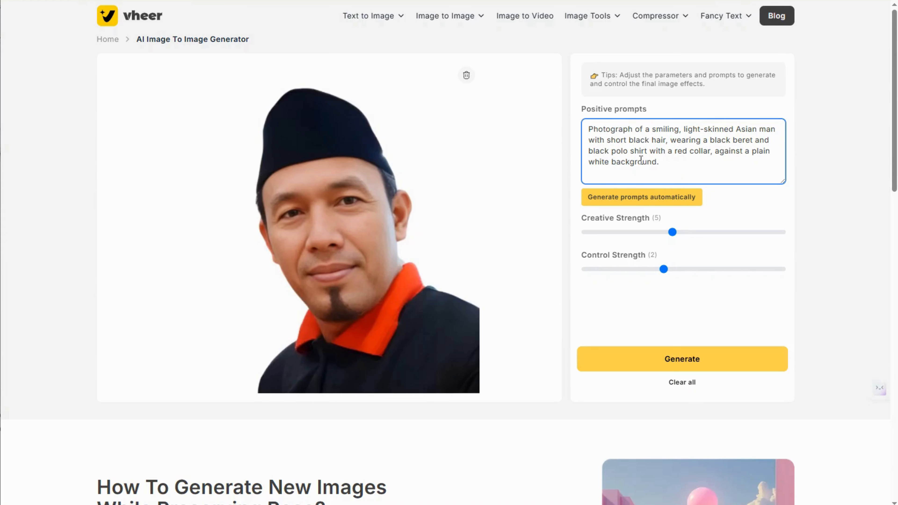
key(ctrl+a)
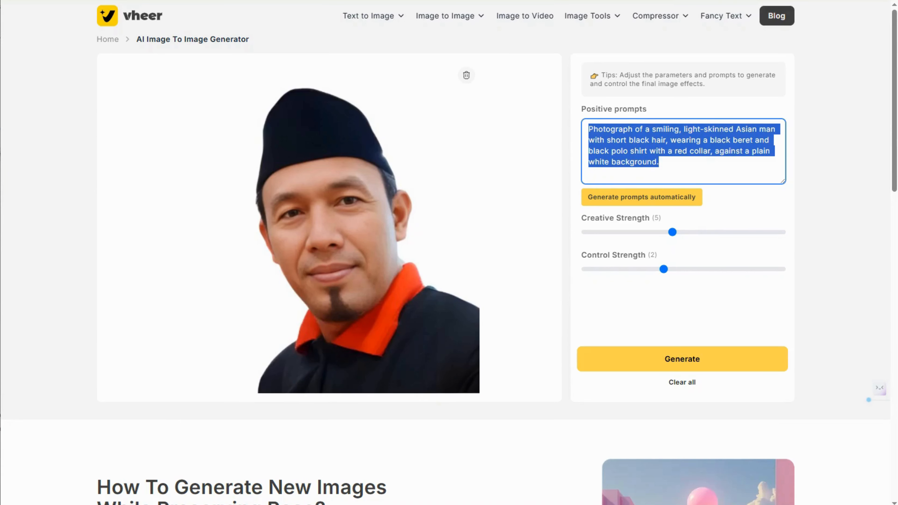
key(ctrl+Tab)
key(ctrl+a)
drag(185, 391, 280, 428)
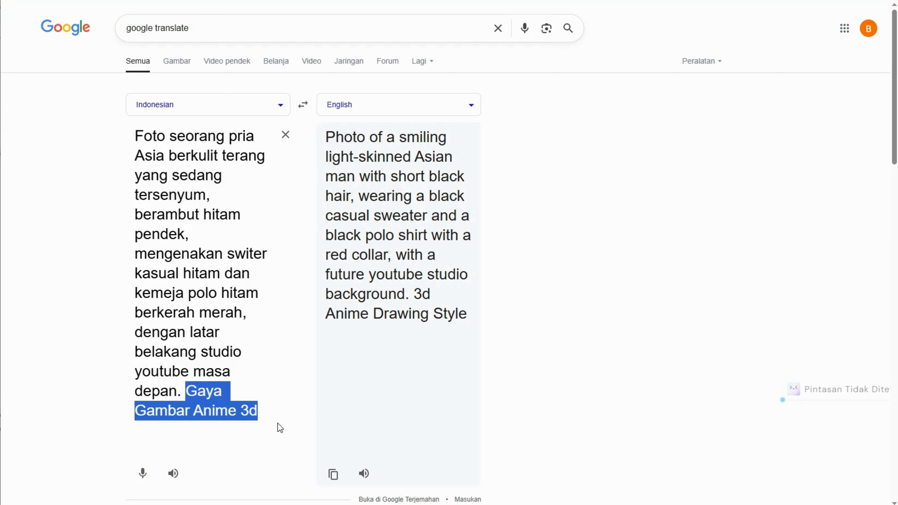
click(206, 174)
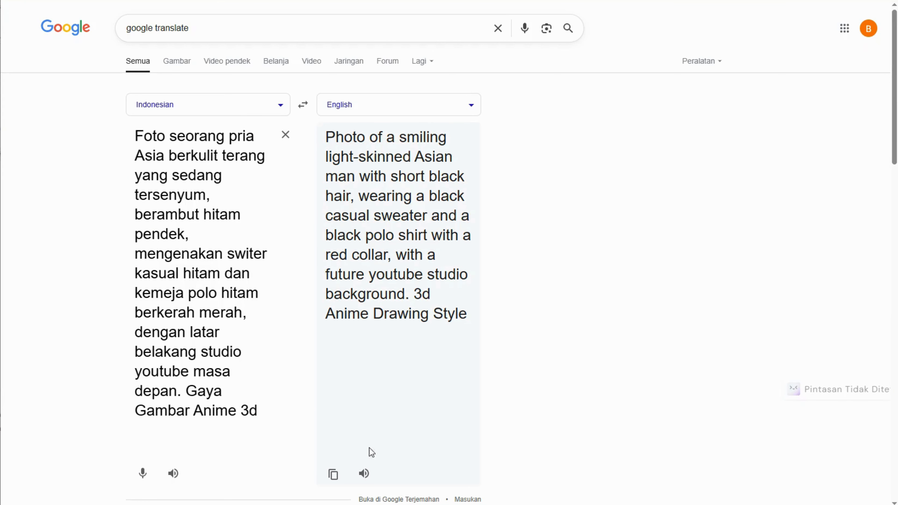
click(333, 475)
Step: Return to Vheer and replace the positive prompt with the copied English text, including the future youtube studio background and 3d Anime Drawing Style
key(ctrl+Tab)
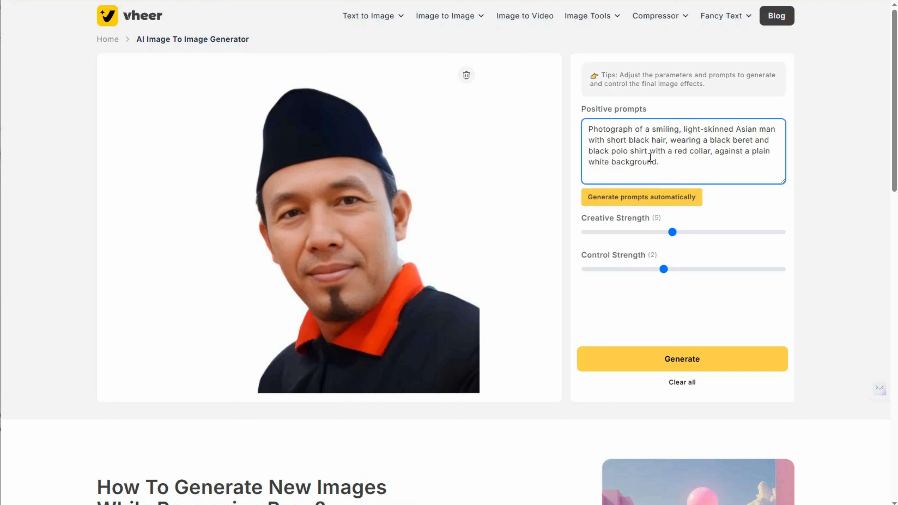
key(ctrl+a)
key(BackSpace)
key(ctrl+v)
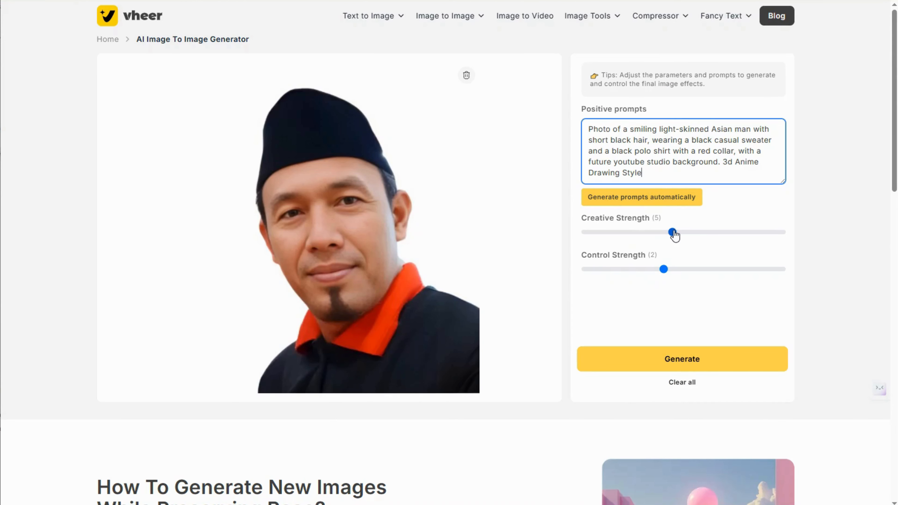
Step: Set the Creative Strength to 6 and generate the image
drag(672, 233, 694, 232)
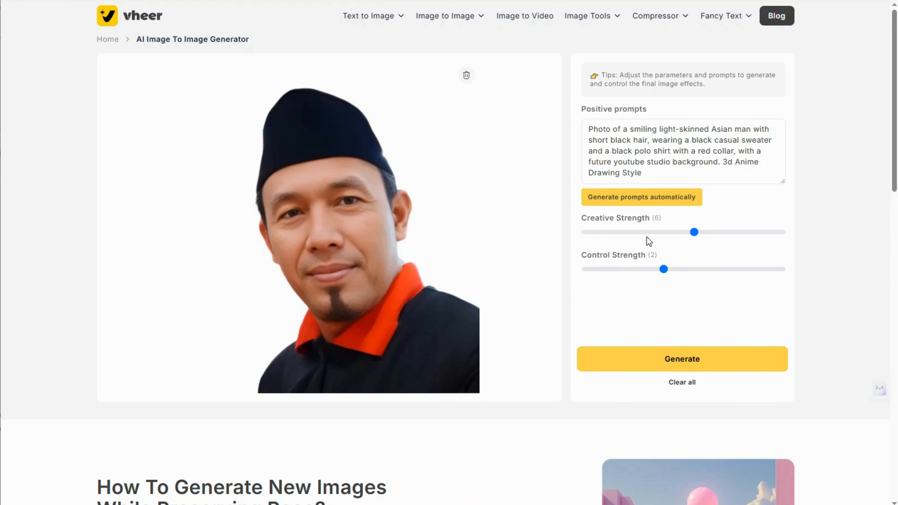
click(681, 361)
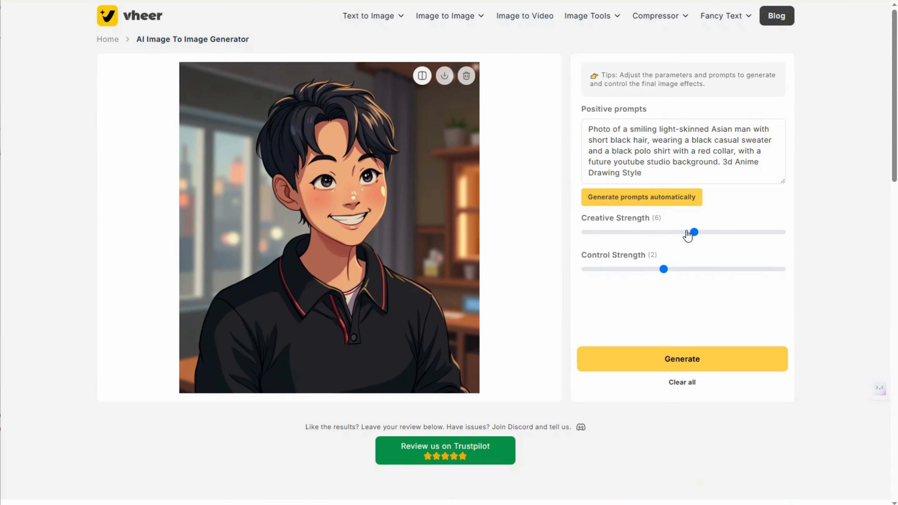
Step: Set the Creative Strength to 3 and remove the generated image
drag(694, 233, 630, 235)
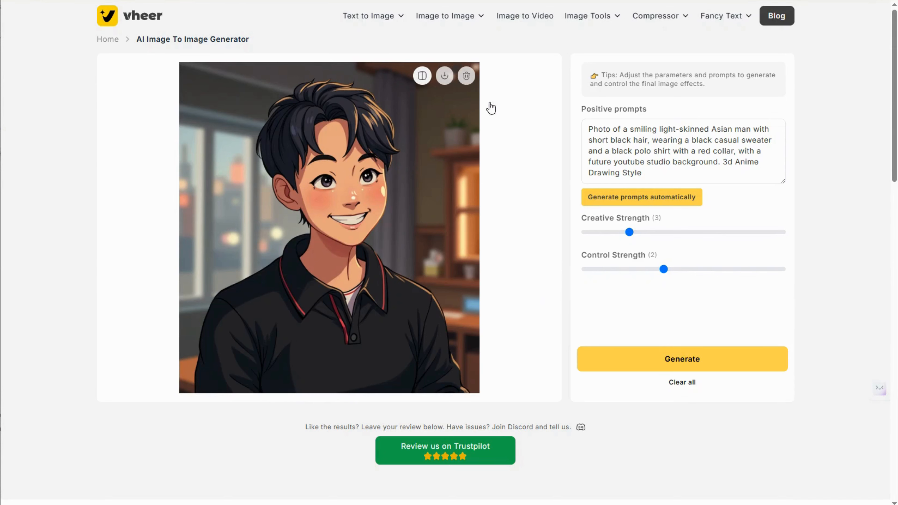
click(467, 76)
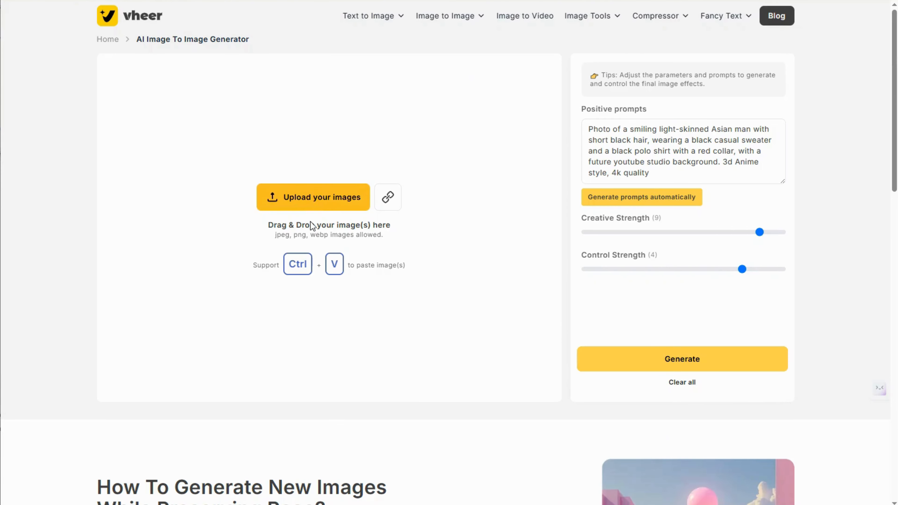
Step: Upload the New Avatar 3 image again and generate a new variation with the current prompt and strengths
click(311, 227)
click(421, 229)
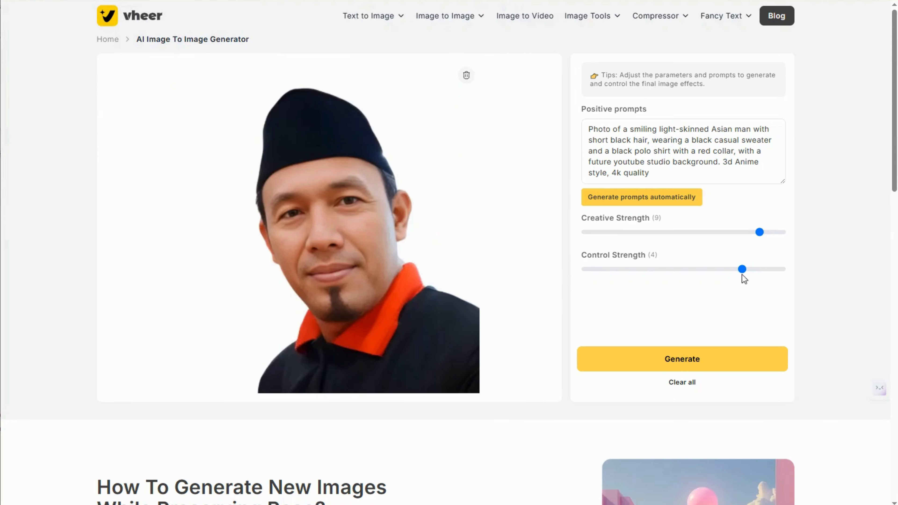
click(682, 359)
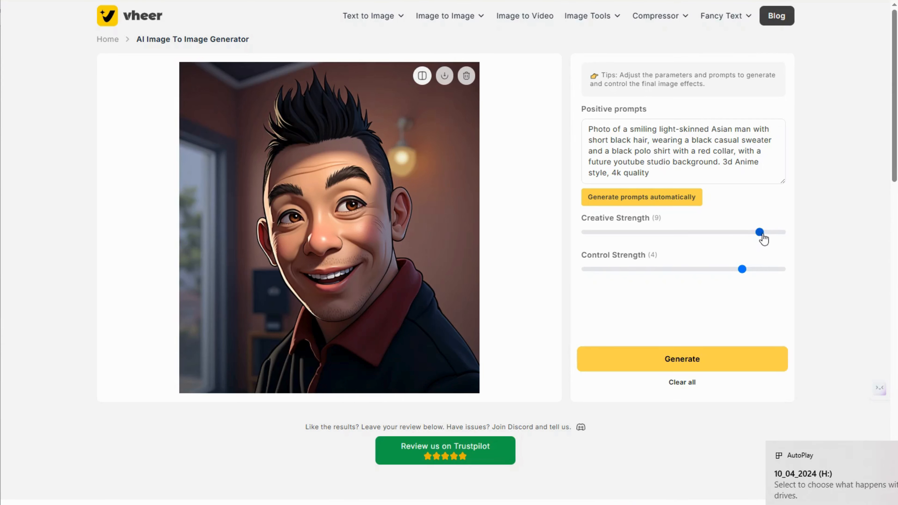
Step: Set the Creative Strength to 10 and the Control Strength to 5
drag(760, 232, 782, 232)
drag(743, 269, 782, 270)
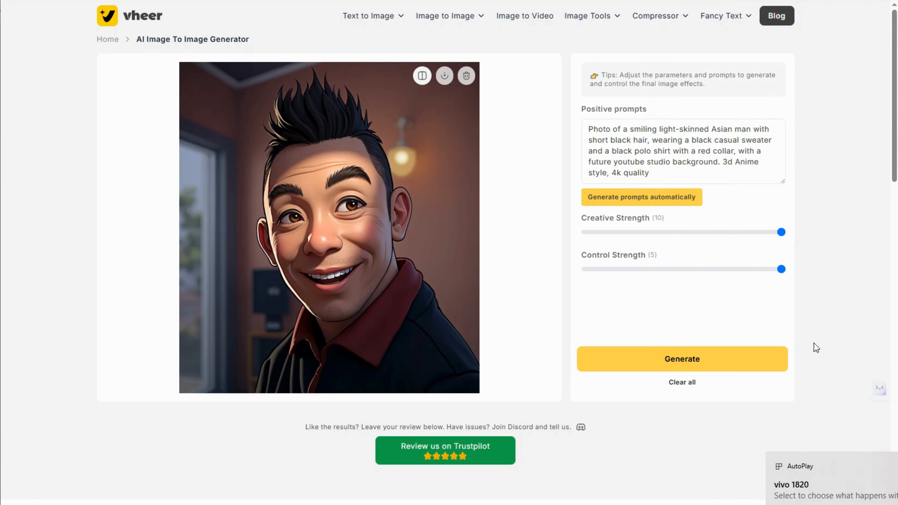
Step: Remove the generated variation and upload the New Avatar 3 image once more
click(467, 76)
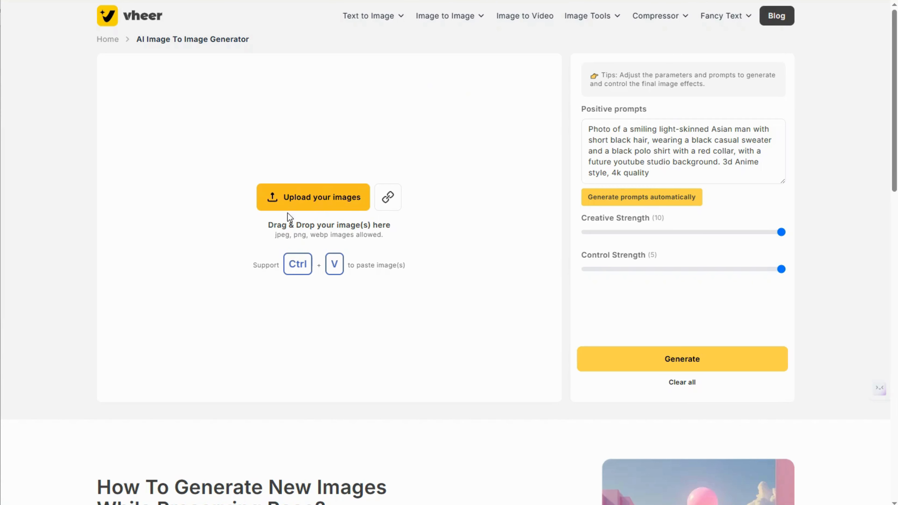
click(265, 207)
click(198, 82)
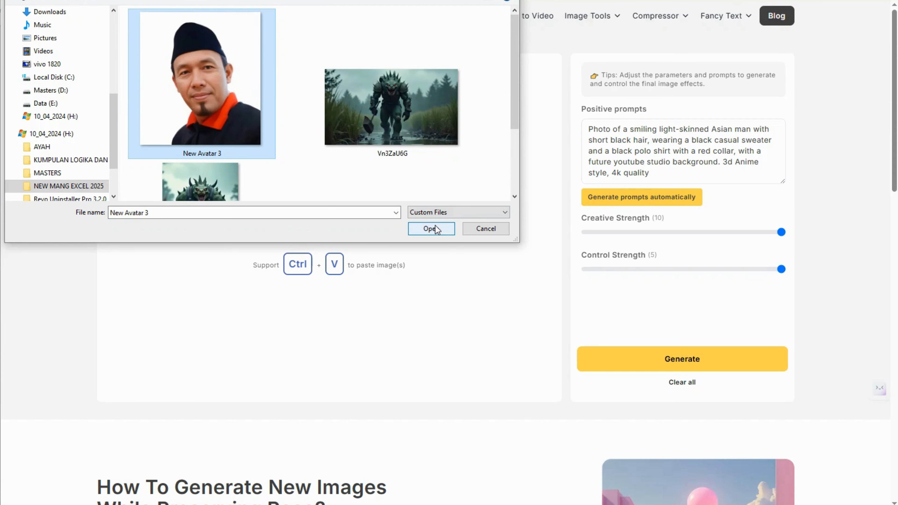
click(421, 227)
Step: Switch to Google Translate, replace "pendek" with "gaya cristiano ronaldo" in the Indonesian prompt, and copy the English translation
click(650, 163)
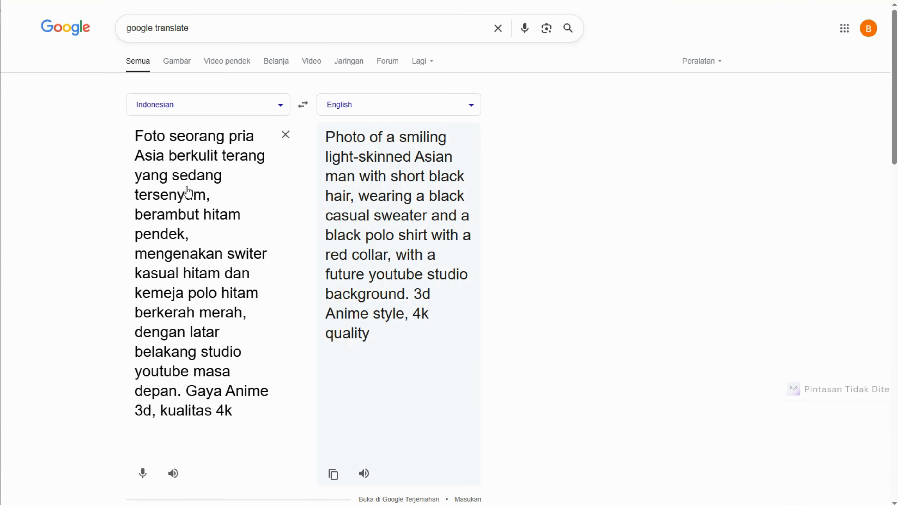
key(ctrl+a)
click(191, 227)
drag(185, 233, 134, 240)
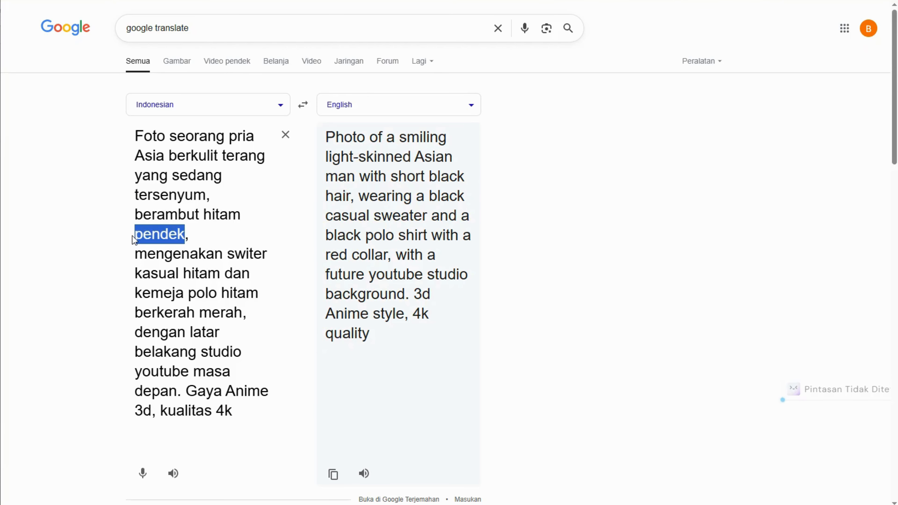
text(gaya cr)
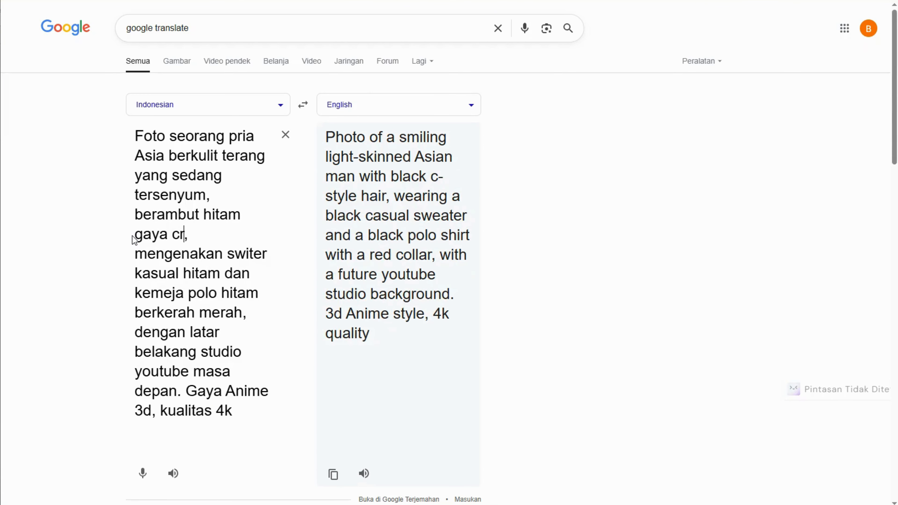
text(istiano ronal)
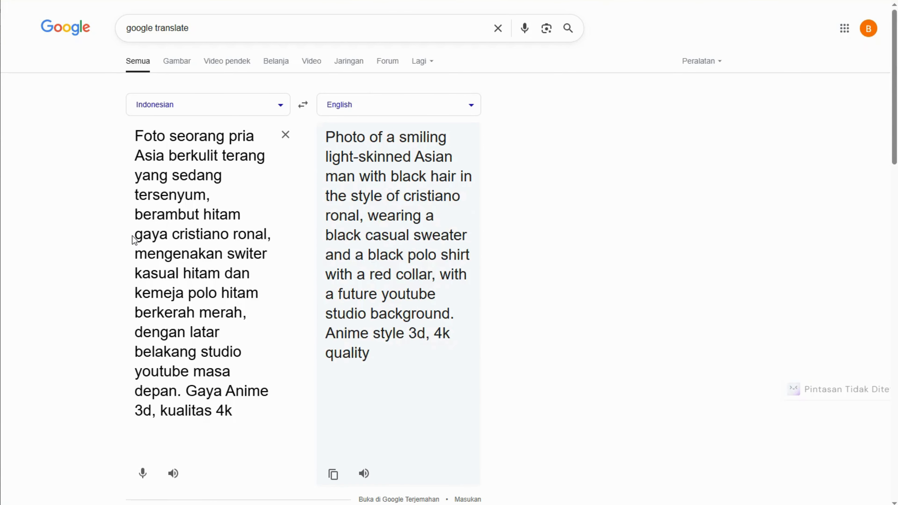
text(do)
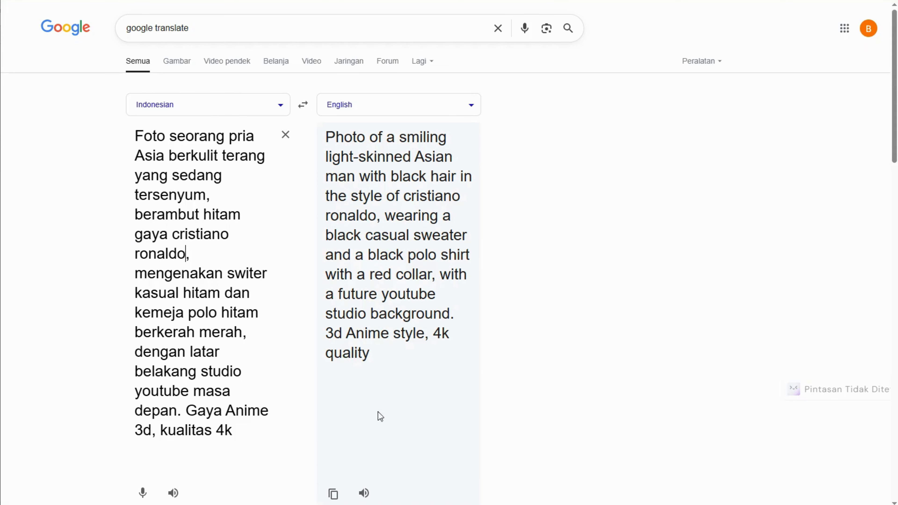
click(333, 494)
scroll(361, 373, down, 3)
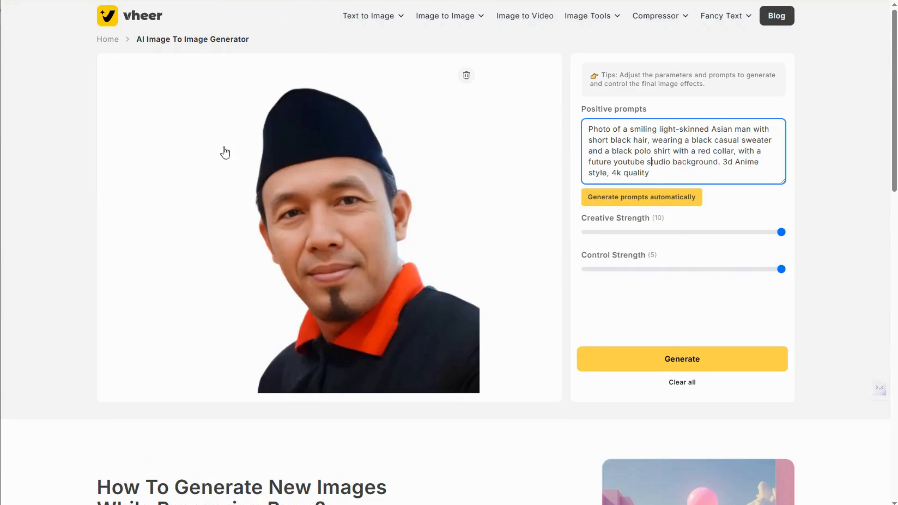
Step: Return to Vheer, replace the positive prompt with the copied translation, and generate the image
key(ctrl+a)
key(ctrl+v)
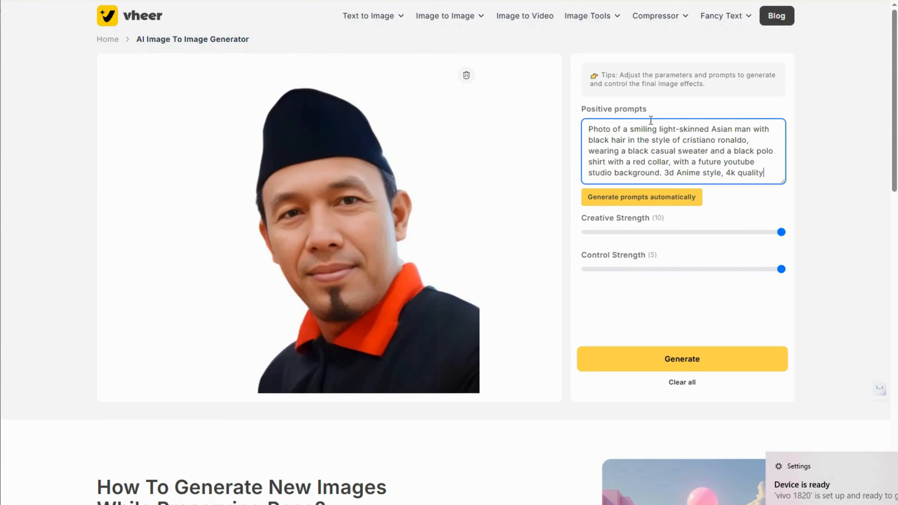
click(690, 365)
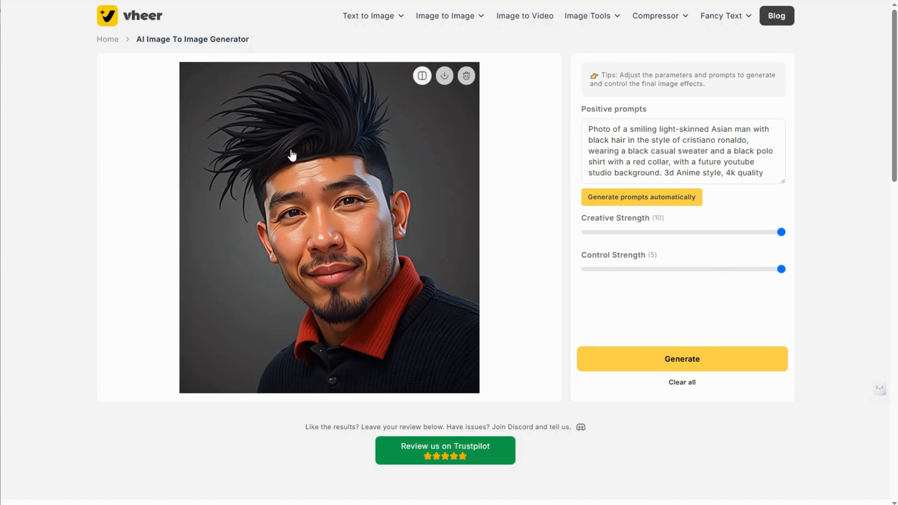
Step: Compare the generated spiky-haired portrait with the original uploaded photo
click(419, 76)
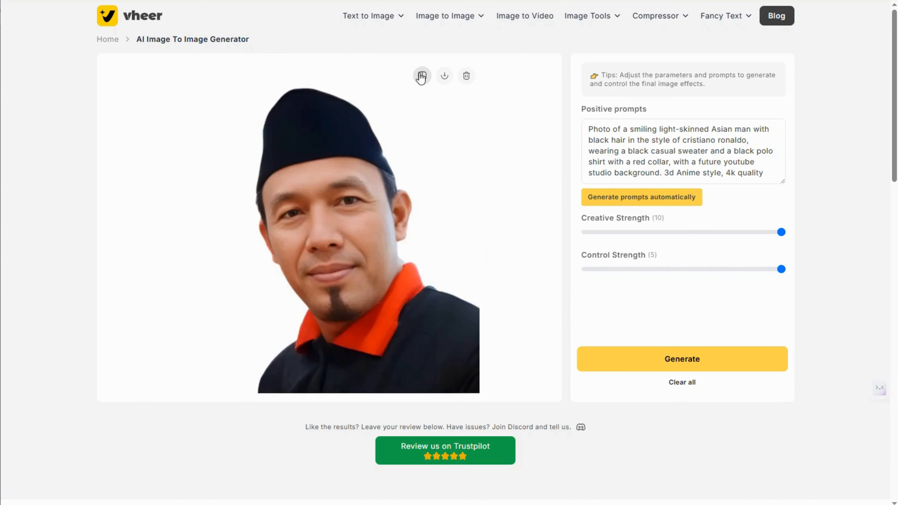
click(419, 77)
click(419, 77)
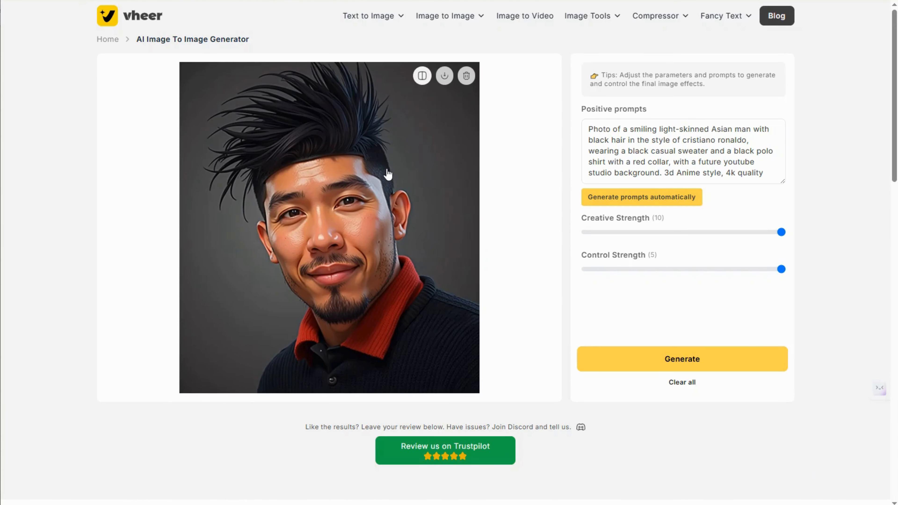
Step: Open the Realistic Headshot Generator and look at its styles and aspect ratio options
mouse_move(449, 16)
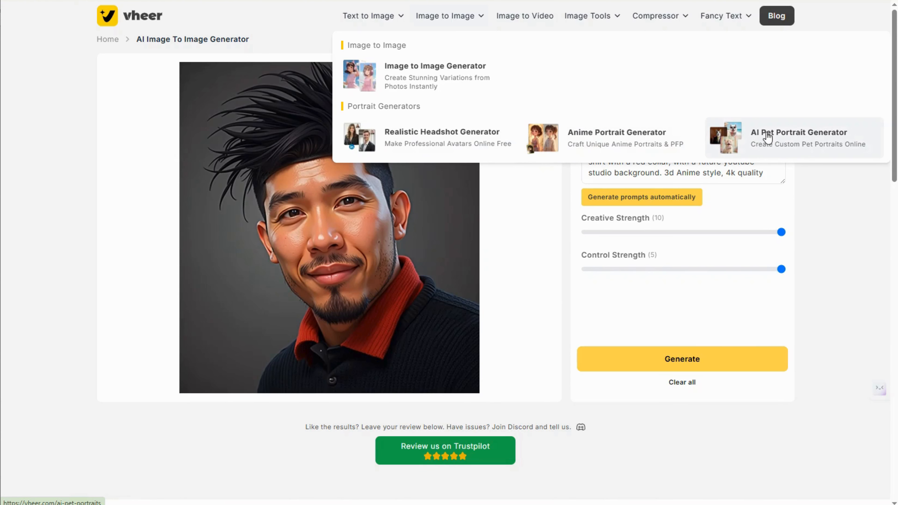
click(453, 137)
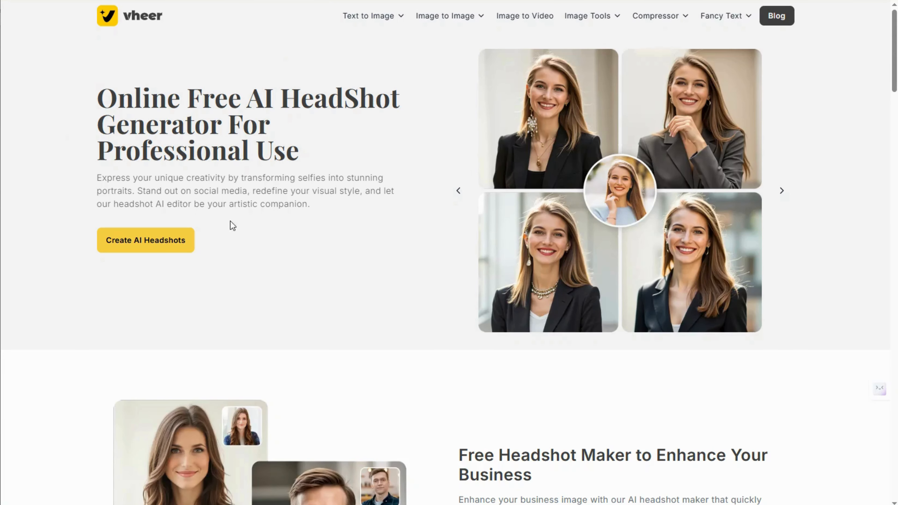
click(163, 248)
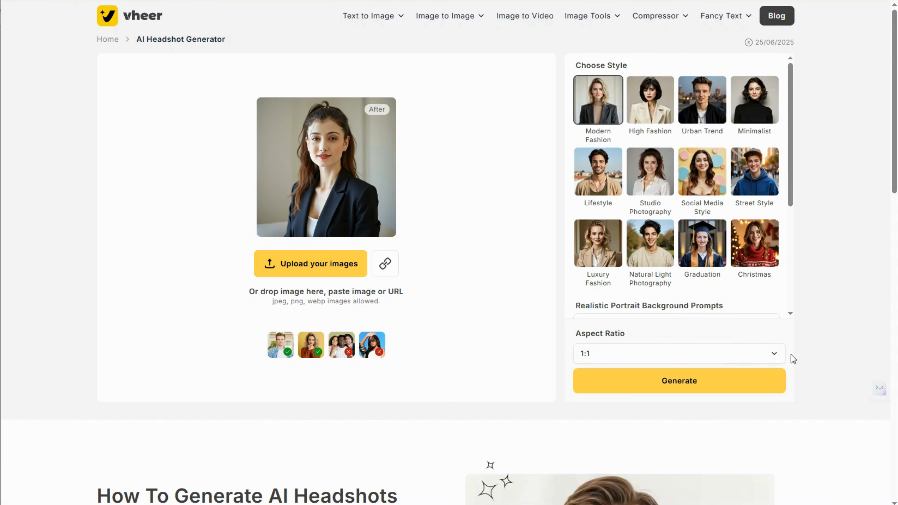
click(778, 358)
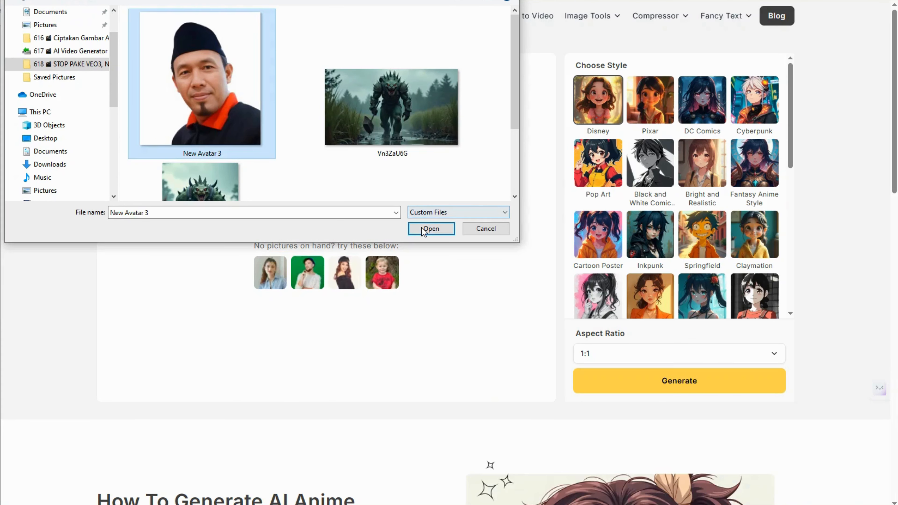
Step: Upload New Avatar 3 to the Anime Portrait Generator and generate a Pixar-style portrait from it
click(423, 230)
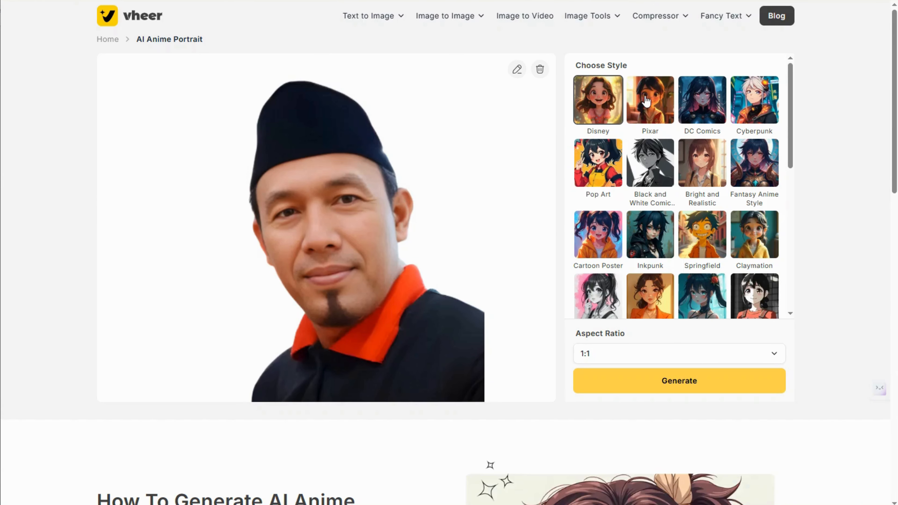
click(658, 104)
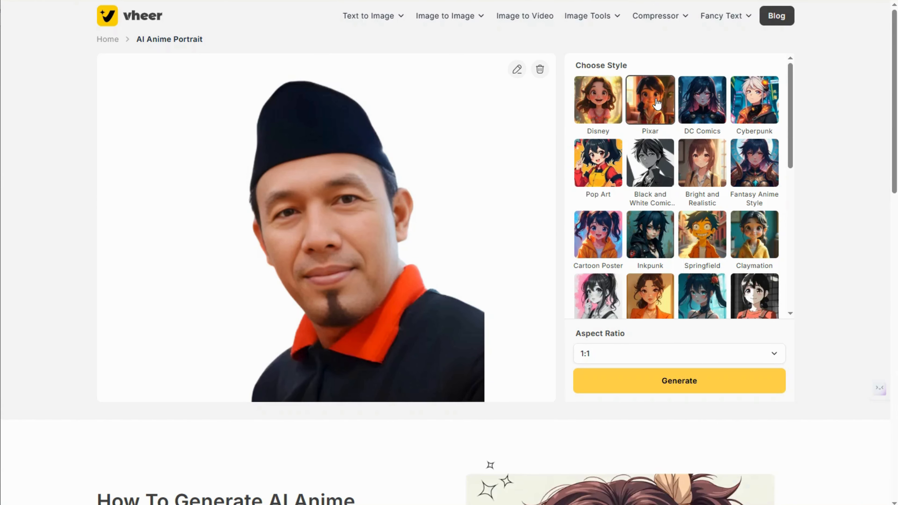
click(699, 381)
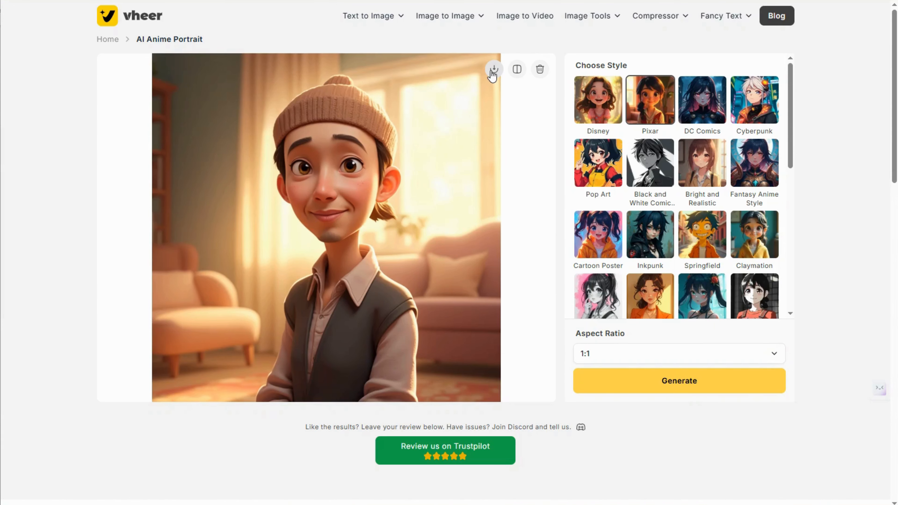
click(516, 75)
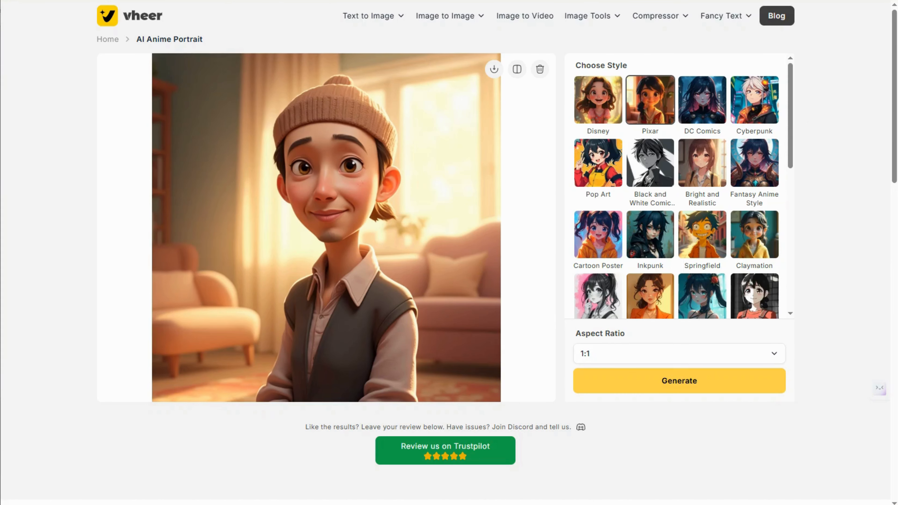
Step: Set the anime portrait's Gender option to Male
scroll(716, 254, down, 8)
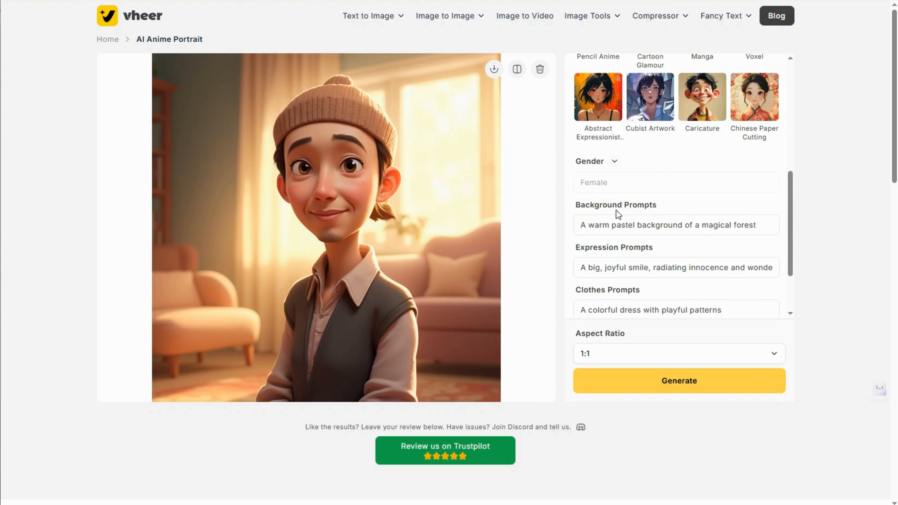
click(619, 163)
click(632, 207)
click(615, 170)
click(628, 203)
scroll(670, 303, down, 2)
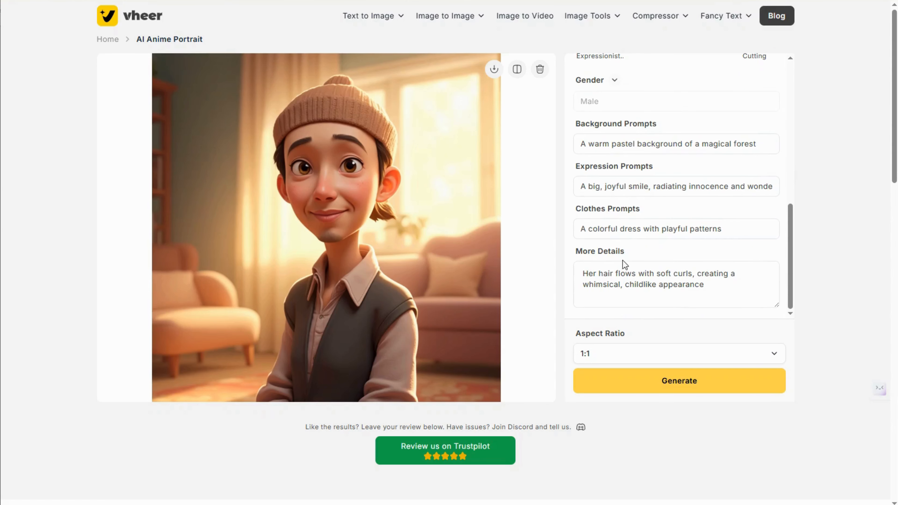
Step: Choose the Caricature style for the portrait and review its preset prompts
drag(719, 289, 601, 275)
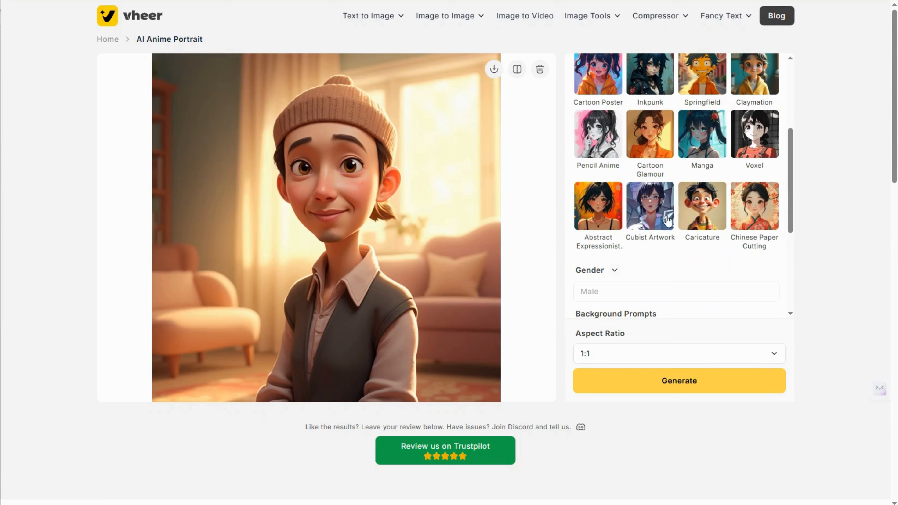
scroll(664, 267, down, 5)
scroll(601, 239, up, 3)
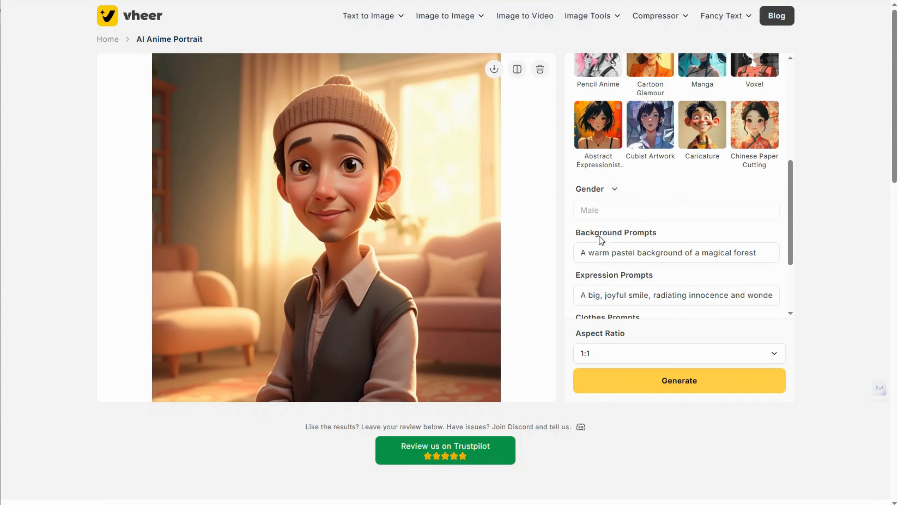
click(702, 131)
scroll(652, 266, down, 3)
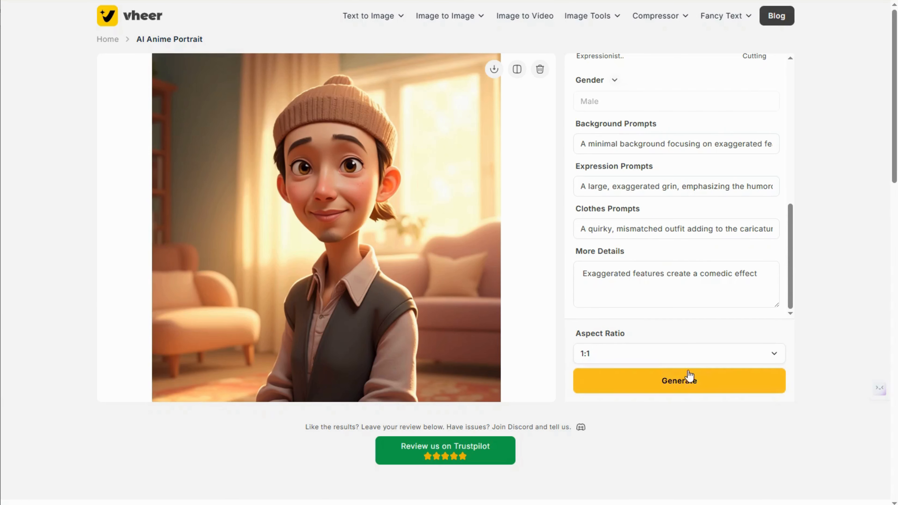
Step: Remove the generated Pixar portrait and upload the New Avatar 3 image again
click(541, 70)
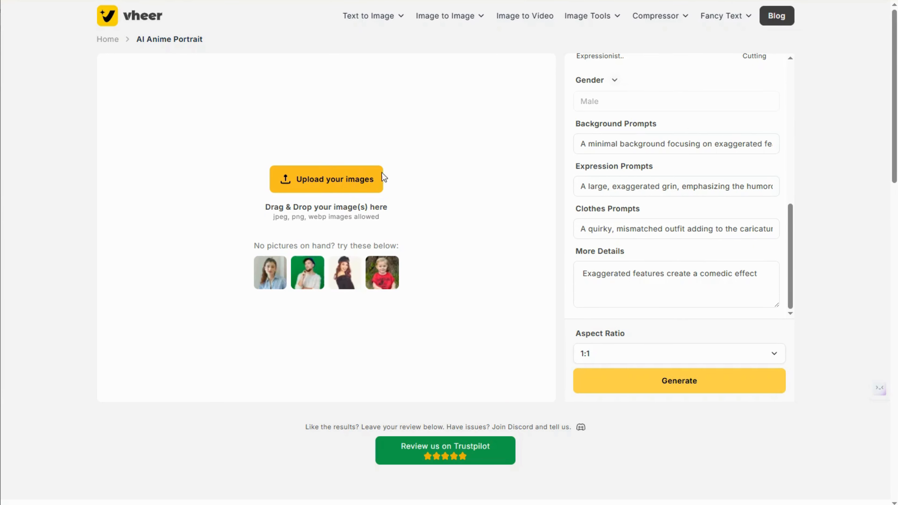
click(366, 185)
click(217, 108)
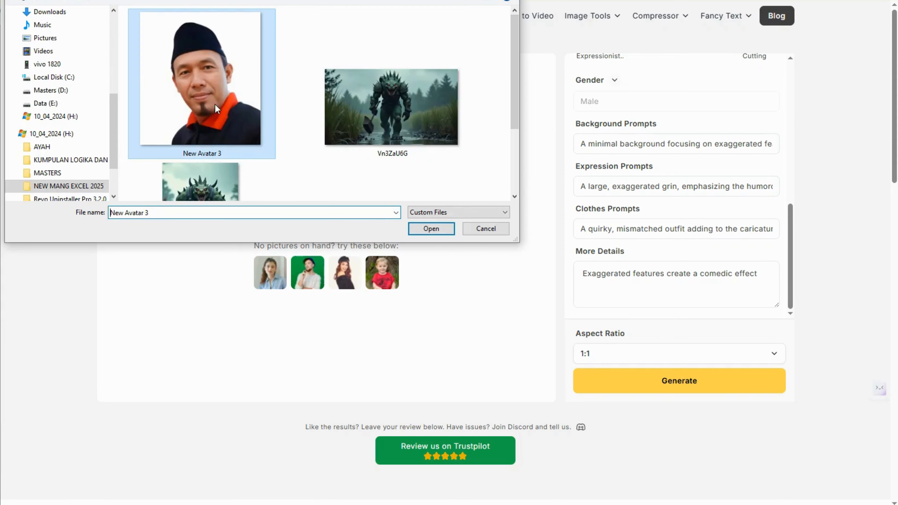
click(441, 227)
Step: Generate the male Caricature portrait with the preset prompts and a 1:1 aspect ratio
scroll(641, 250, up, 5)
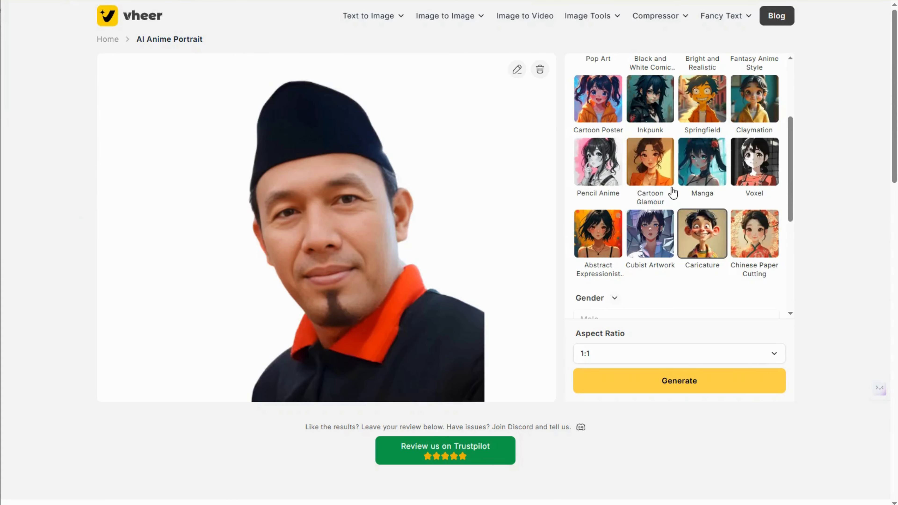
scroll(678, 325, down, 2)
scroll(640, 263, down, 5)
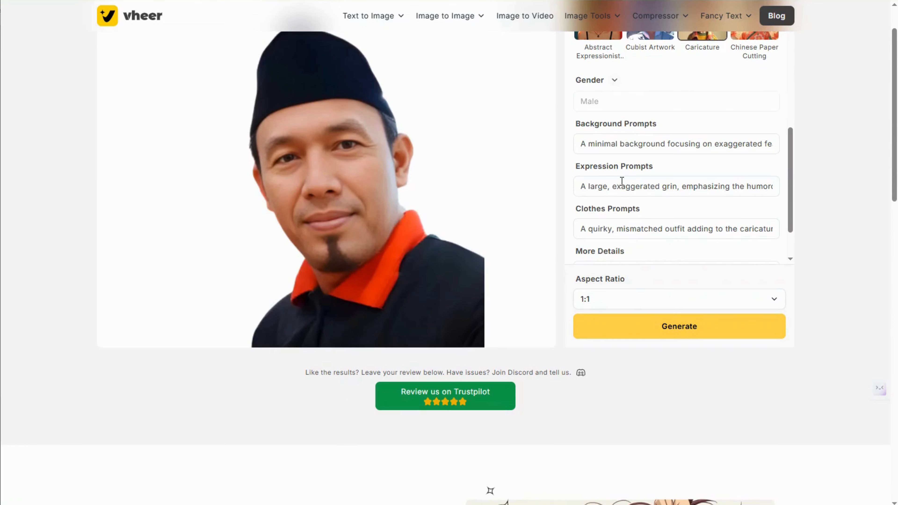
click(673, 327)
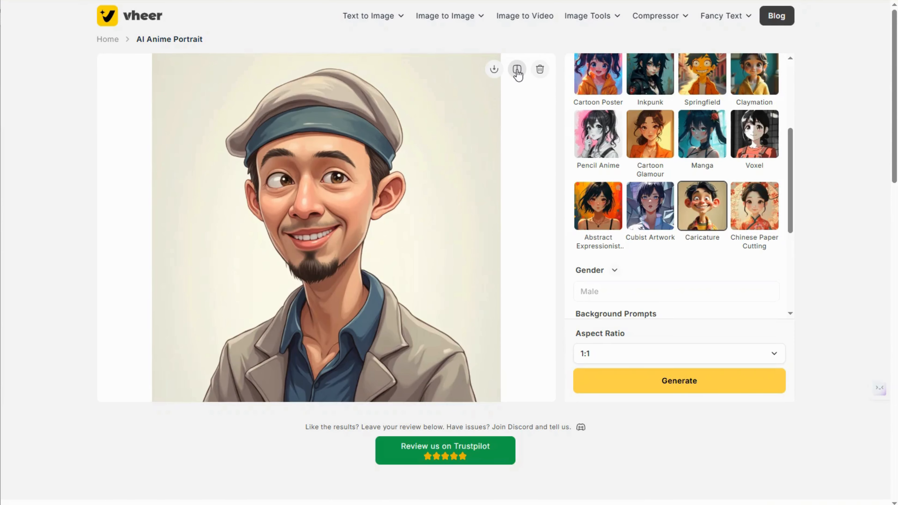
Step: Compare the generated caricature with the original photo by switching between the two several times
click(517, 70)
click(517, 69)
click(518, 69)
click(517, 69)
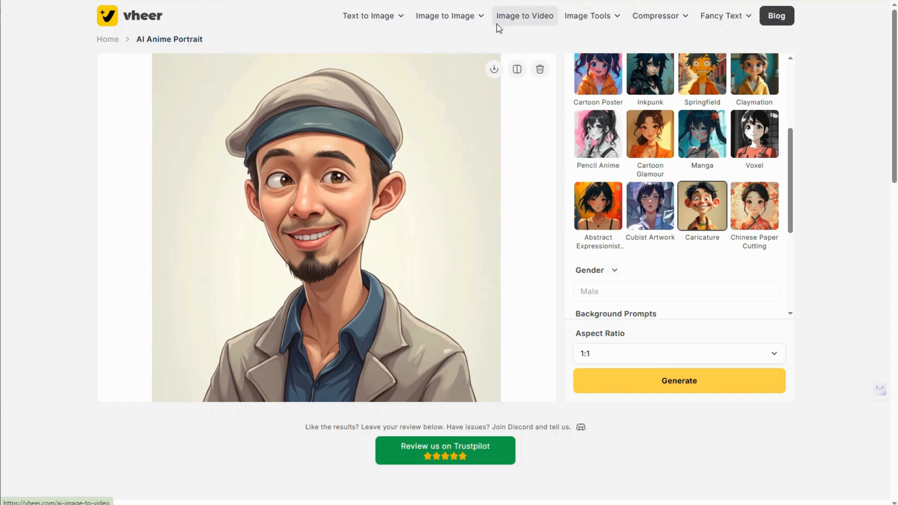
Step: Open the Image to Video page and look through its sample videos and feature descriptions
click(497, 23)
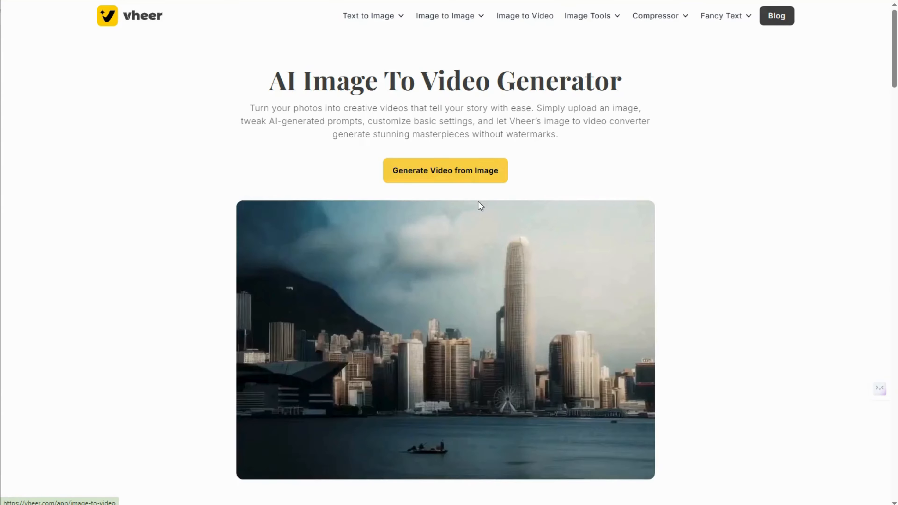
scroll(481, 230, down, 5)
scroll(275, 244, down, 5)
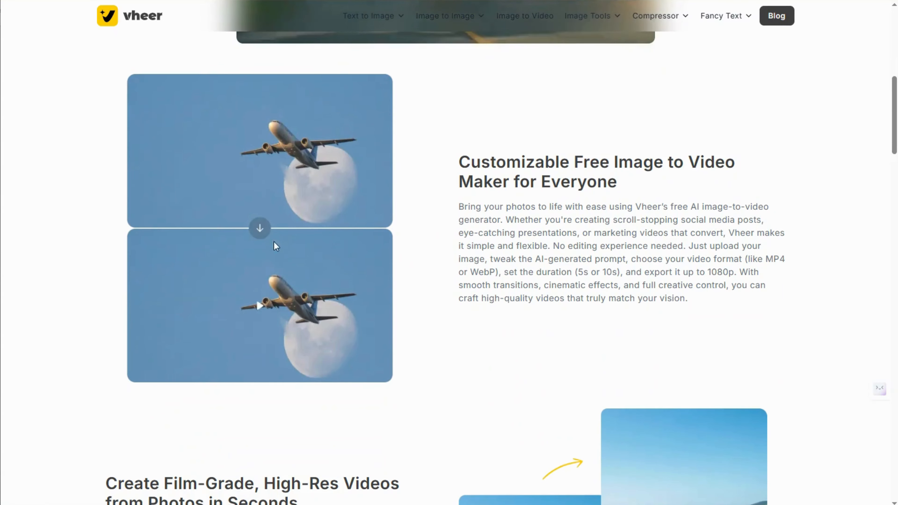
scroll(280, 255, down, 5)
scroll(605, 291, up, 10)
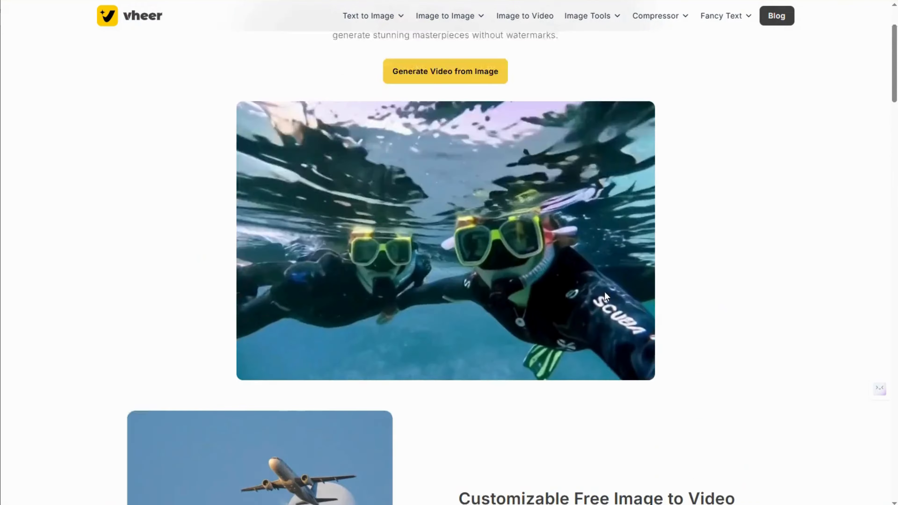
scroll(605, 291, up, 3)
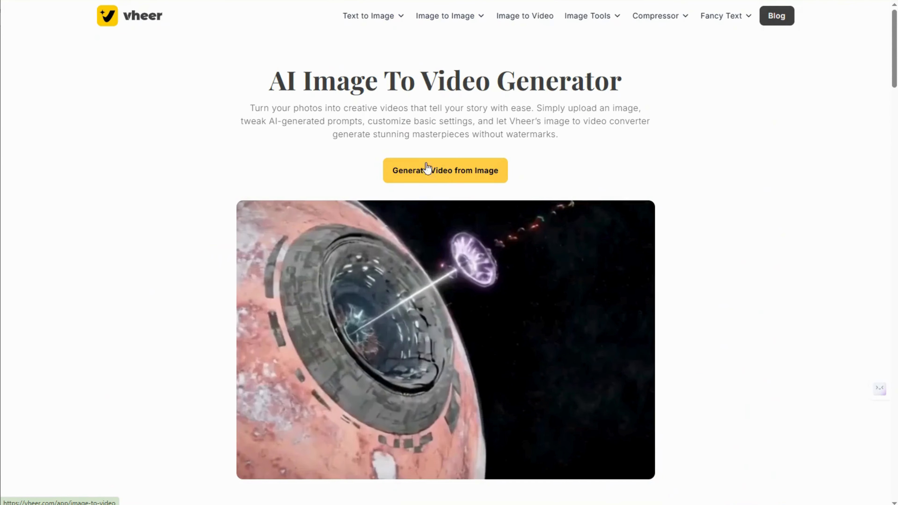
Step: Open the AI Image To Video Generator workspace and its Basic Image Prompts field for editing
click(427, 169)
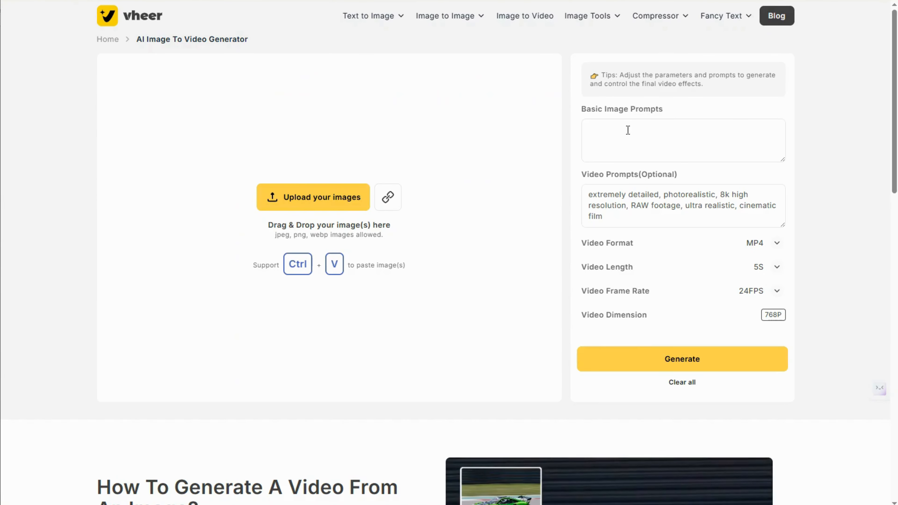
click(664, 151)
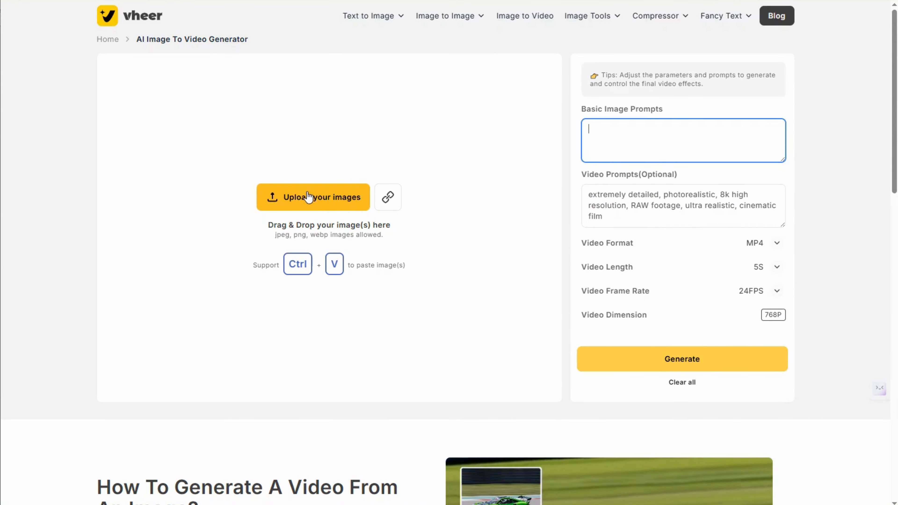
Step: Upload the Vn3ZaU6G monster image to the video generator and read through its basic image prompt
click(315, 200)
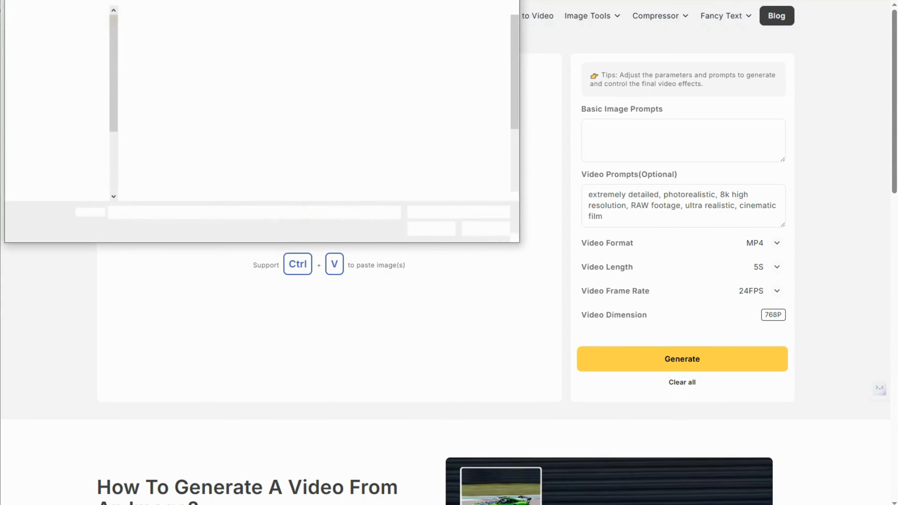
click(404, 119)
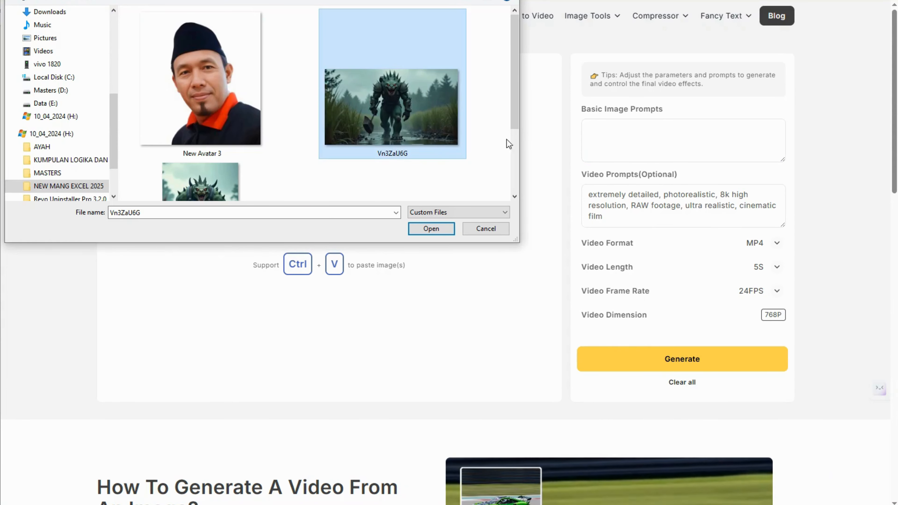
click(439, 230)
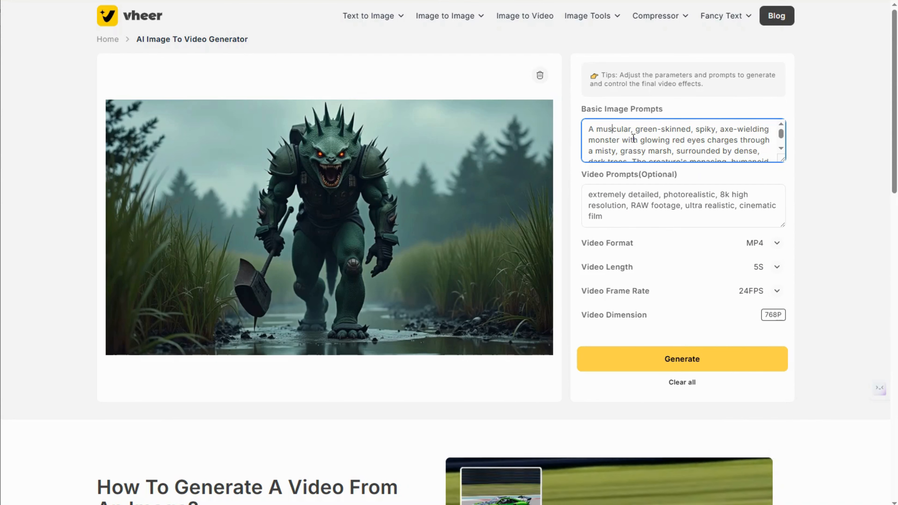
scroll(649, 135, down, 2)
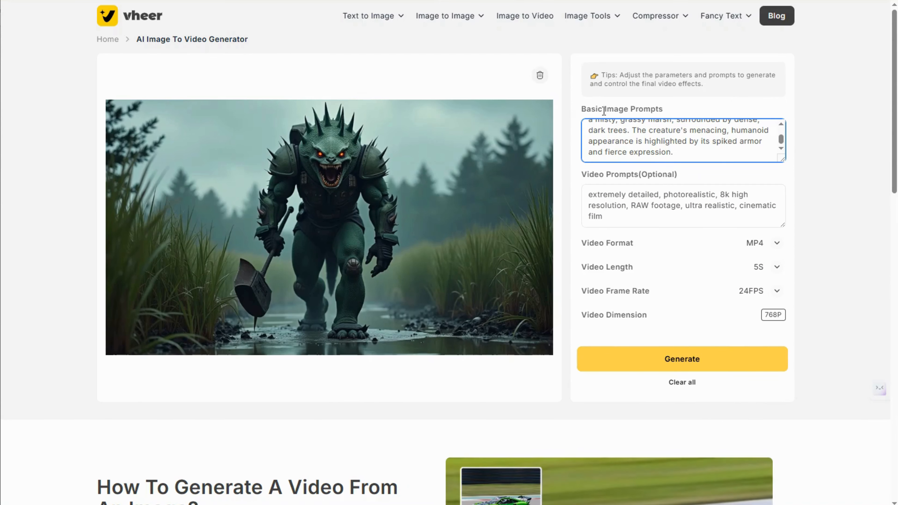
Step: Review the video options and generate the monster video as a 5s MP4 at 24FPS and 768P
click(777, 243)
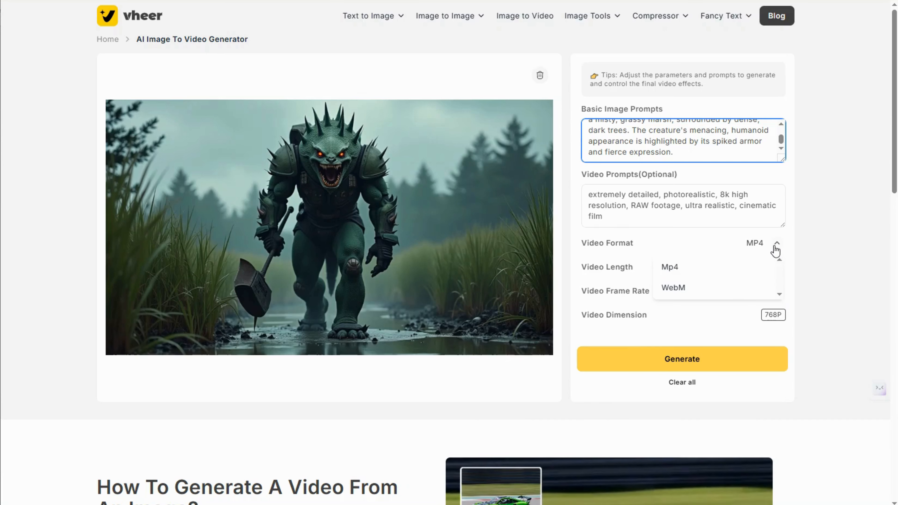
click(696, 269)
click(777, 244)
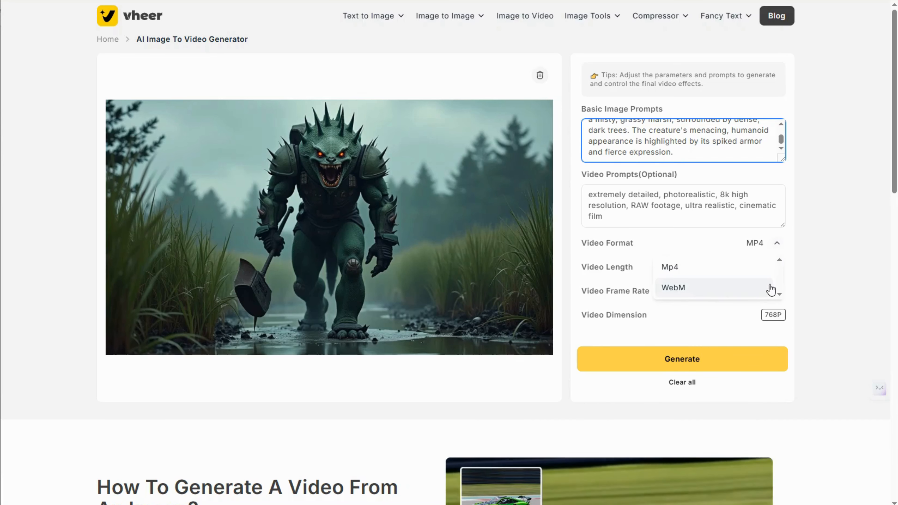
click(775, 268)
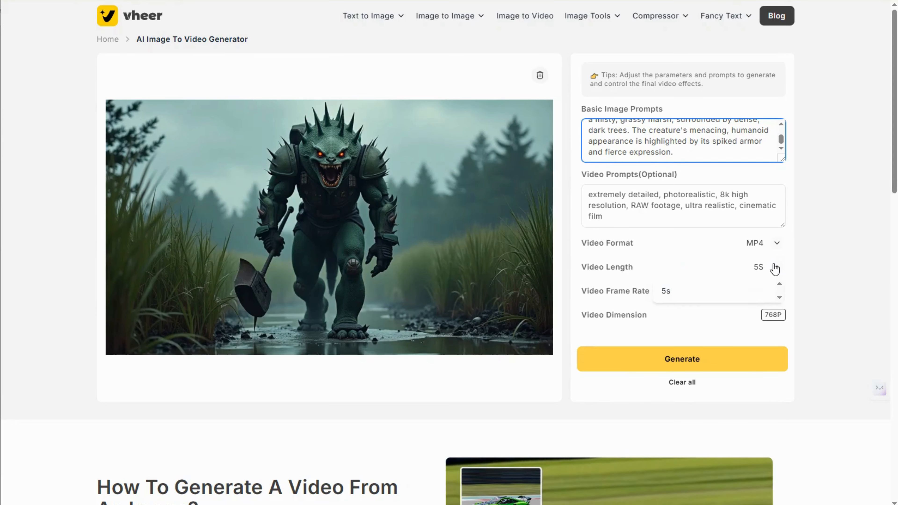
click(731, 298)
click(778, 291)
click(625, 292)
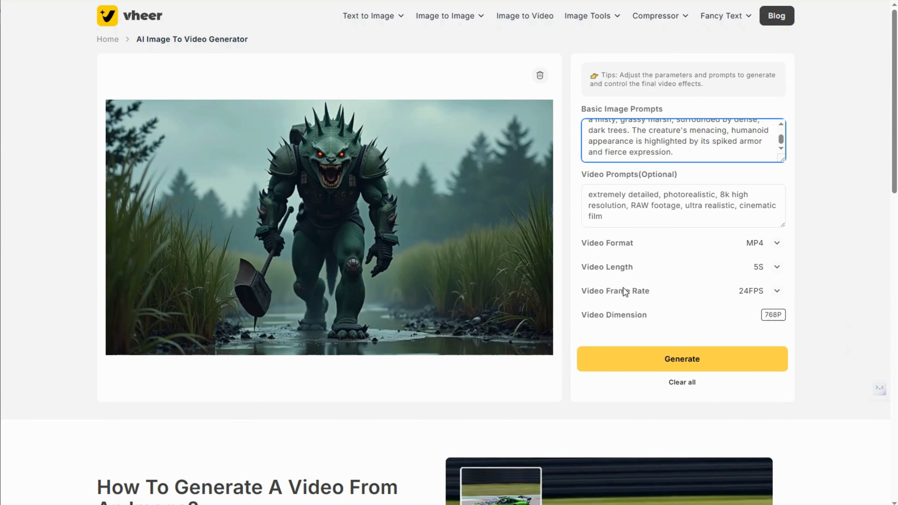
click(771, 315)
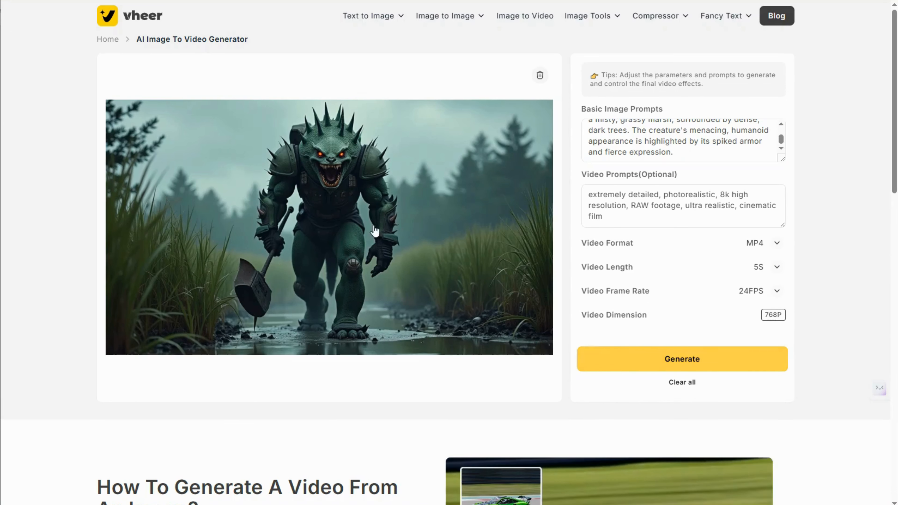
click(679, 364)
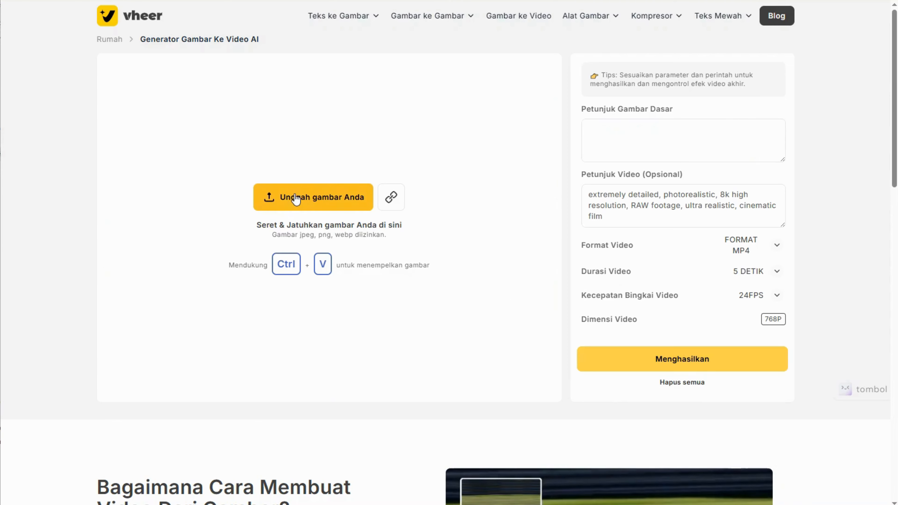
Step: Upload the vertical YvIzAN9T orc image to the video generator and read through its basic image prompt
click(296, 198)
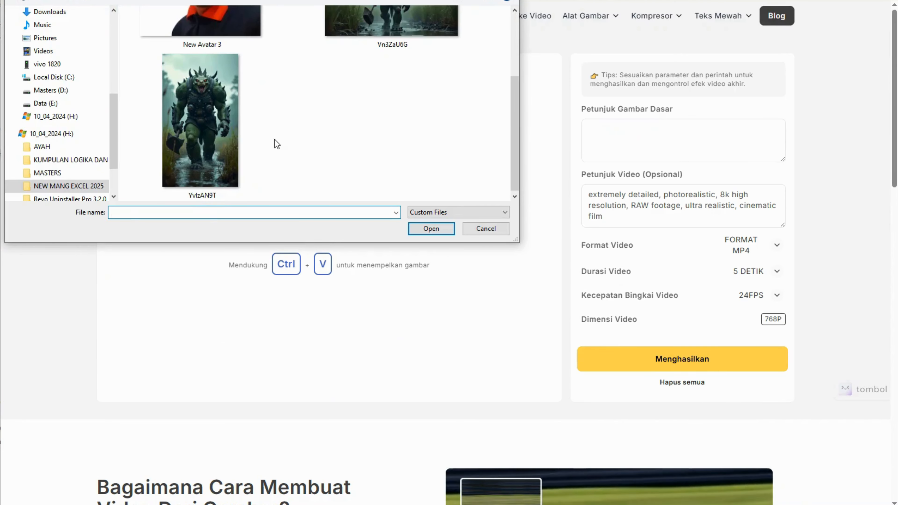
click(227, 141)
click(424, 223)
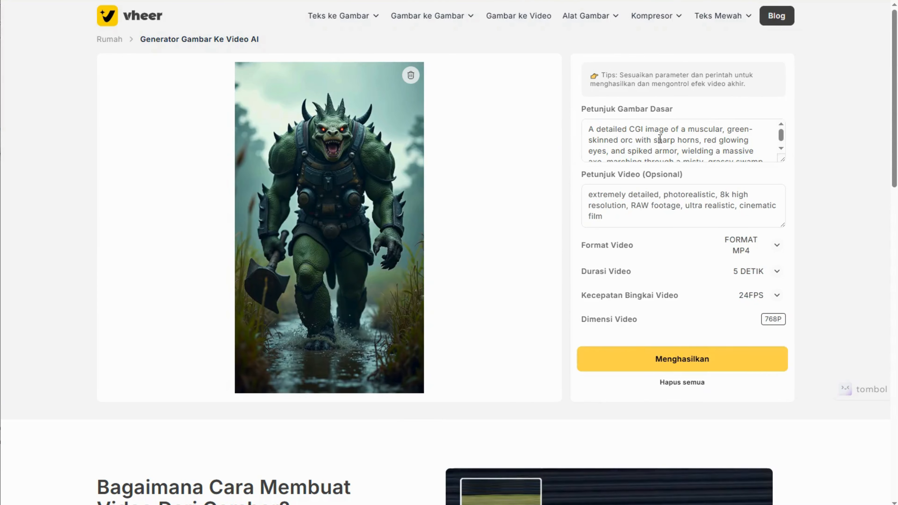
click(677, 147)
scroll(752, 157, down, 1)
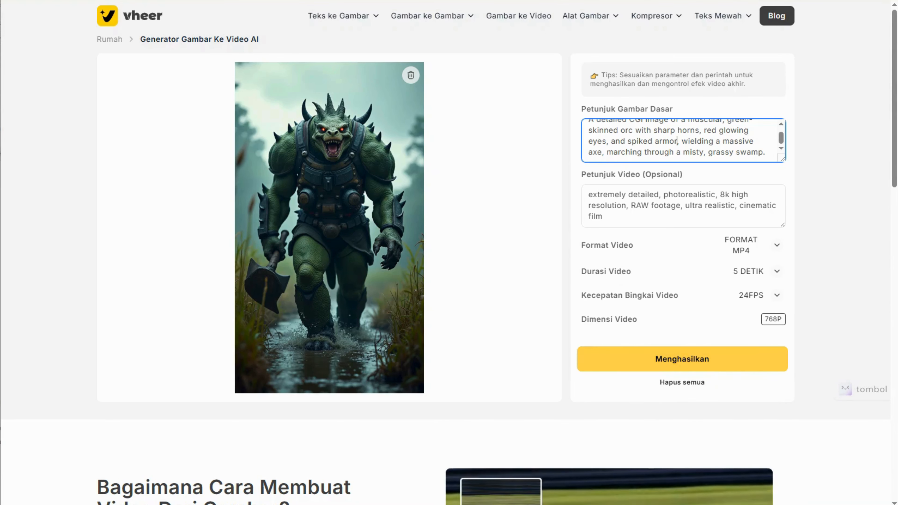
click(458, 430)
click(655, 120)
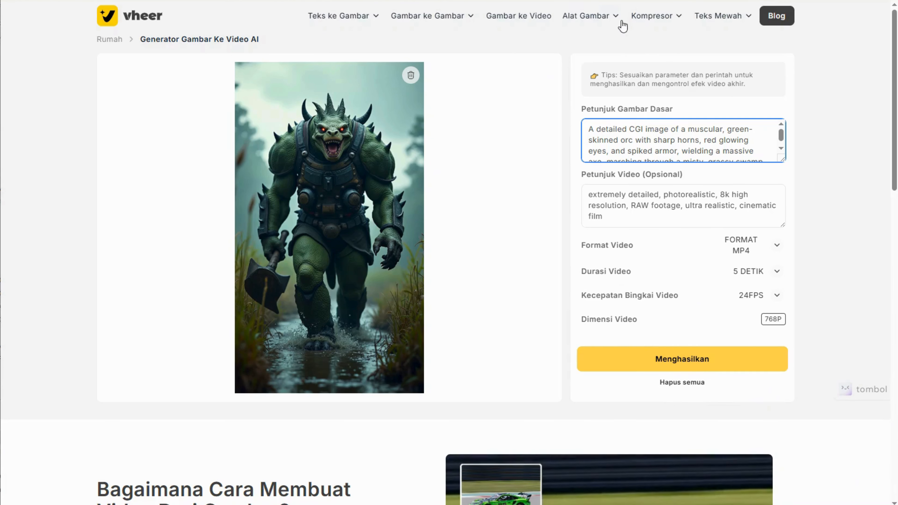
Step: Open the Text Behind Image workspace from the image tools and upload the Vn3ZaU6G monster image
click(617, 19)
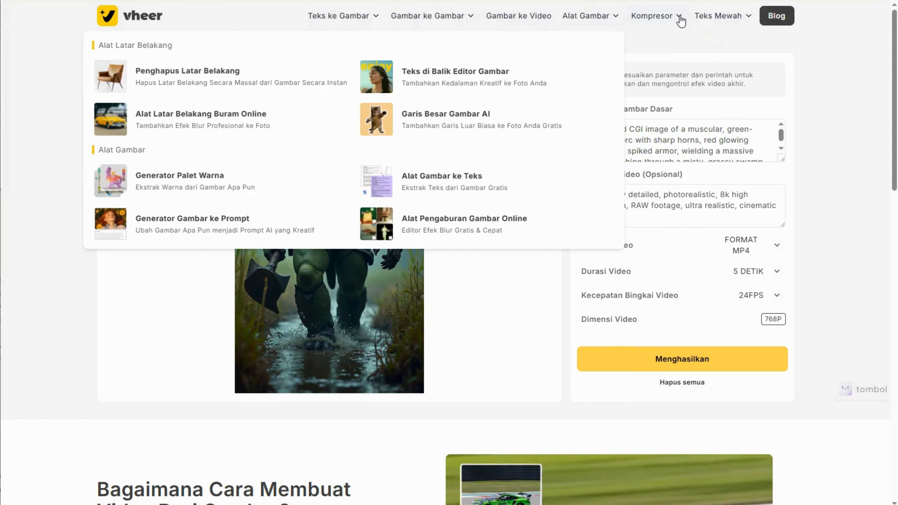
mouse_move(681, 21)
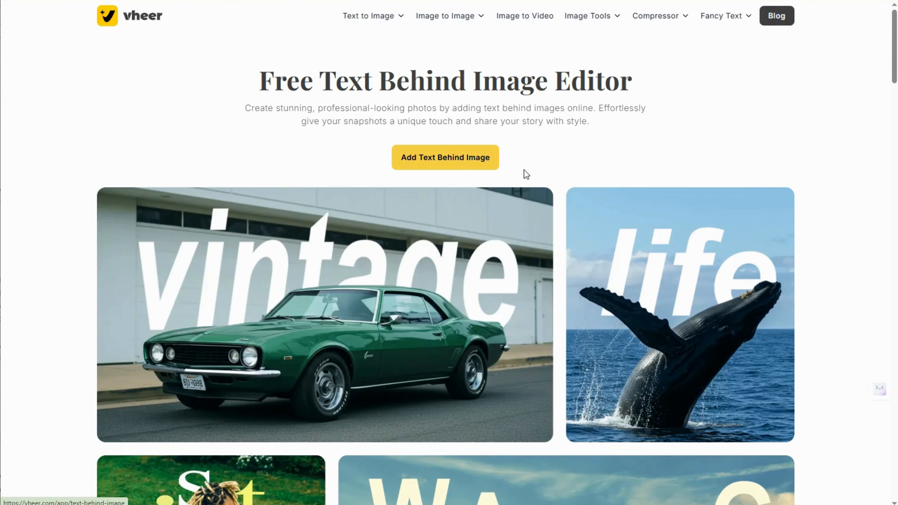
click(439, 164)
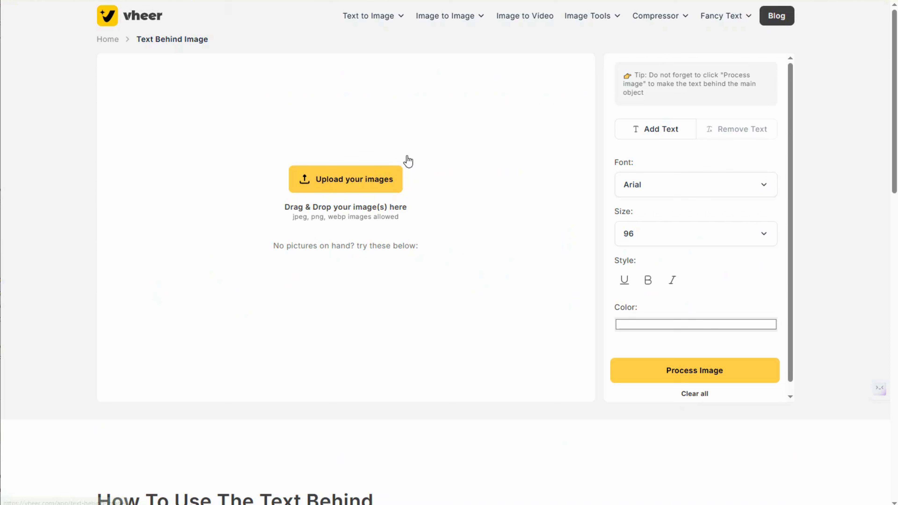
click(337, 183)
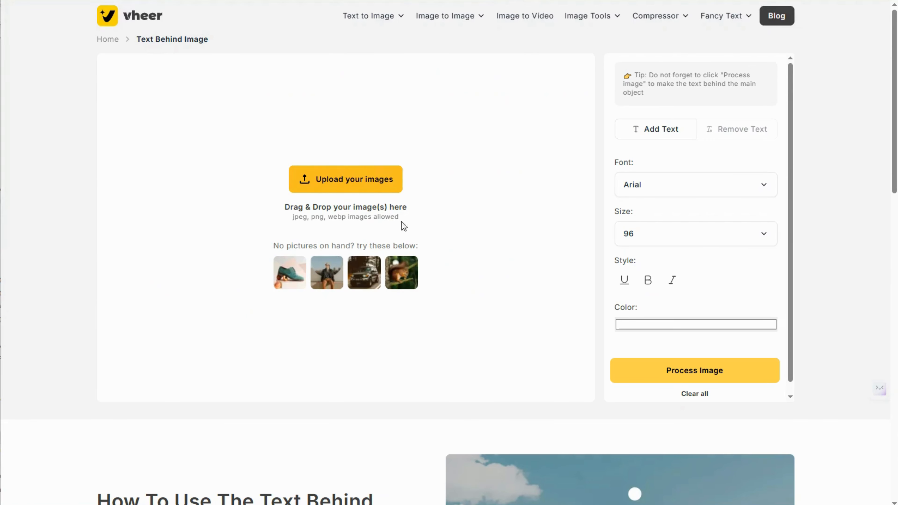
click(393, 149)
click(428, 232)
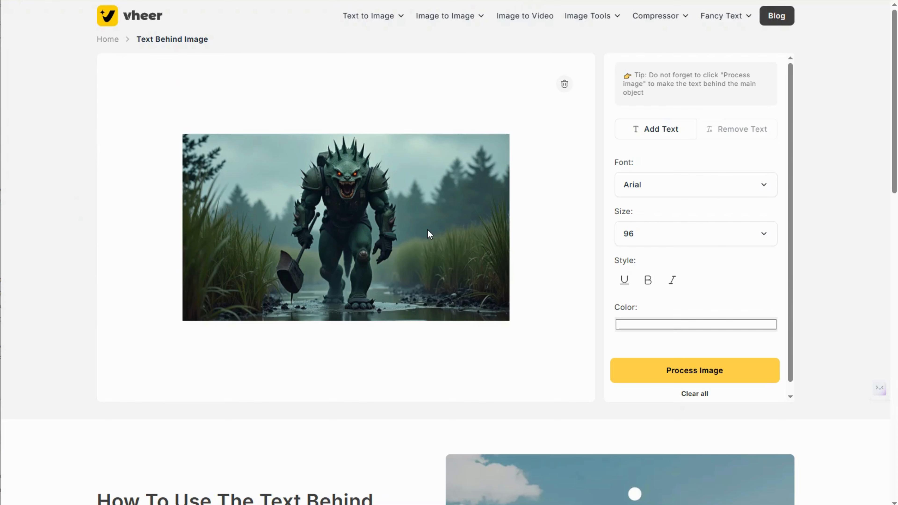
Step: Add a text layer to the monster image with the wording "MANG EXCEL"
scroll(648, 245, down, 2)
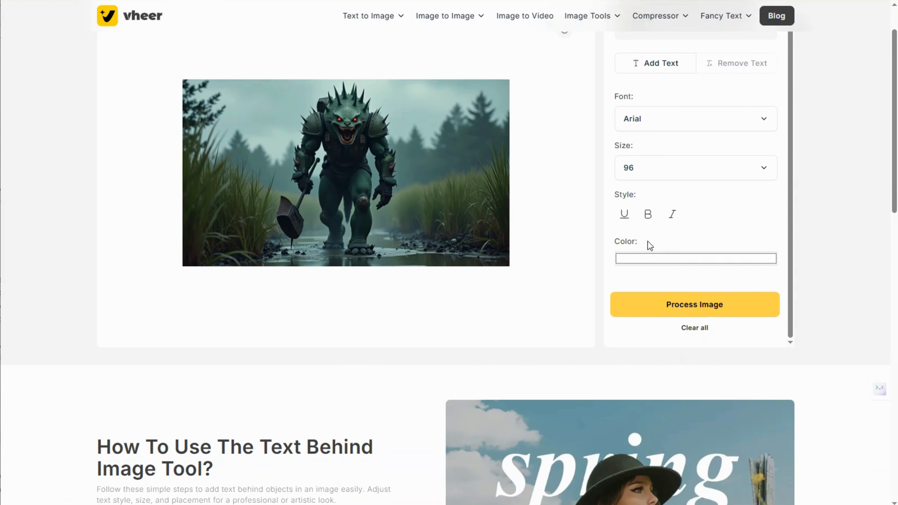
scroll(363, 296, up, 2)
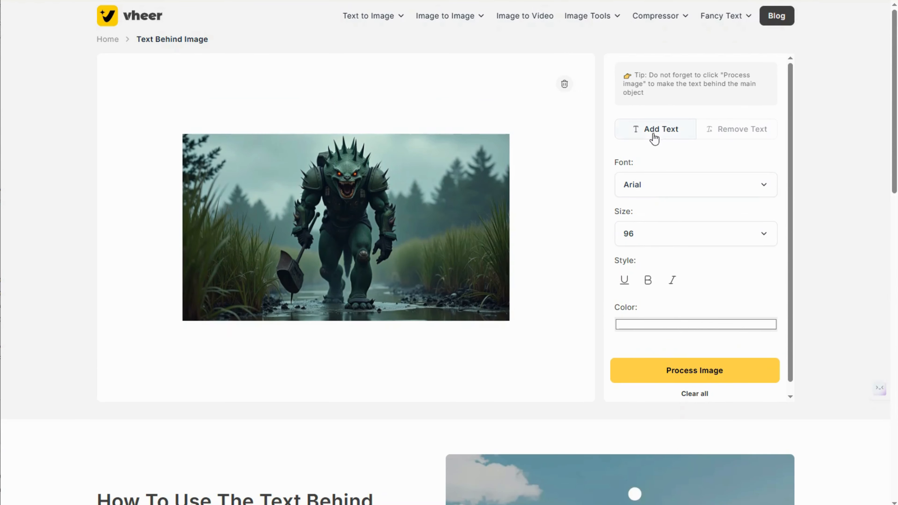
click(656, 131)
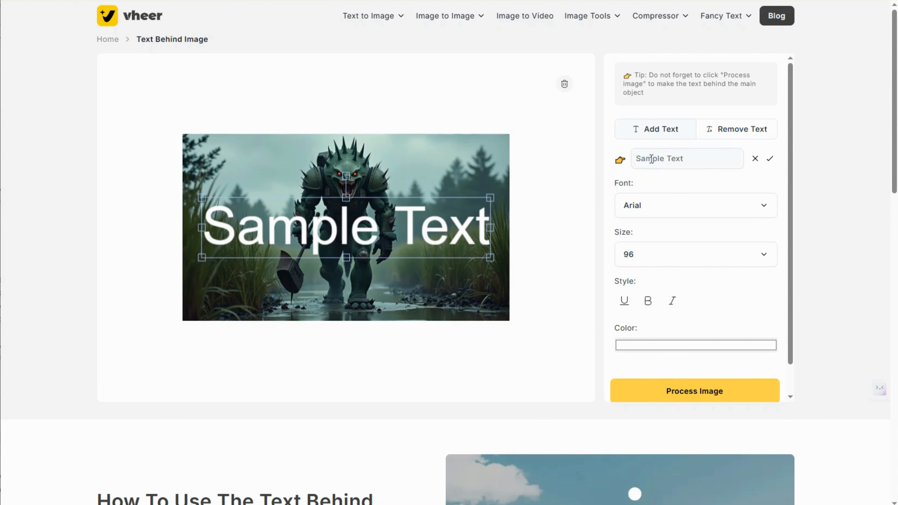
click(683, 159)
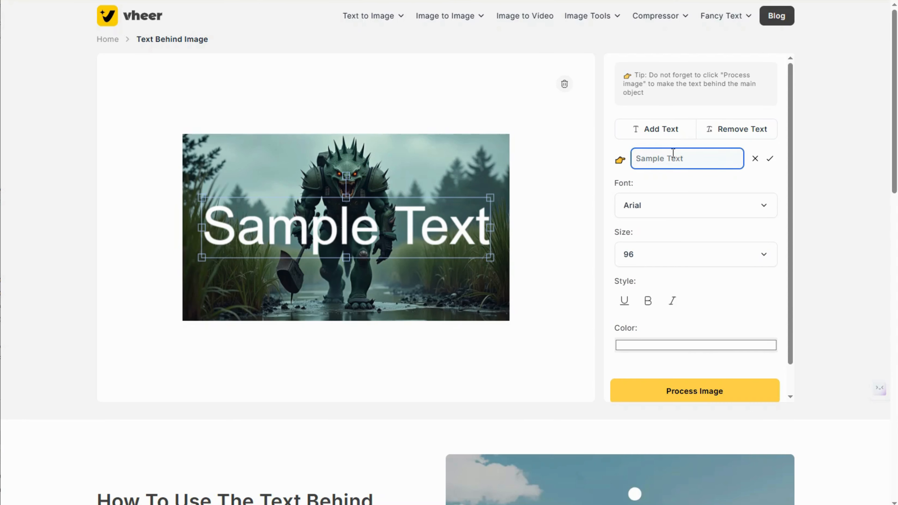
text(MANG EXCEL)
Step: Try the Roboto font on the text layer and settle on Merriweather
click(758, 207)
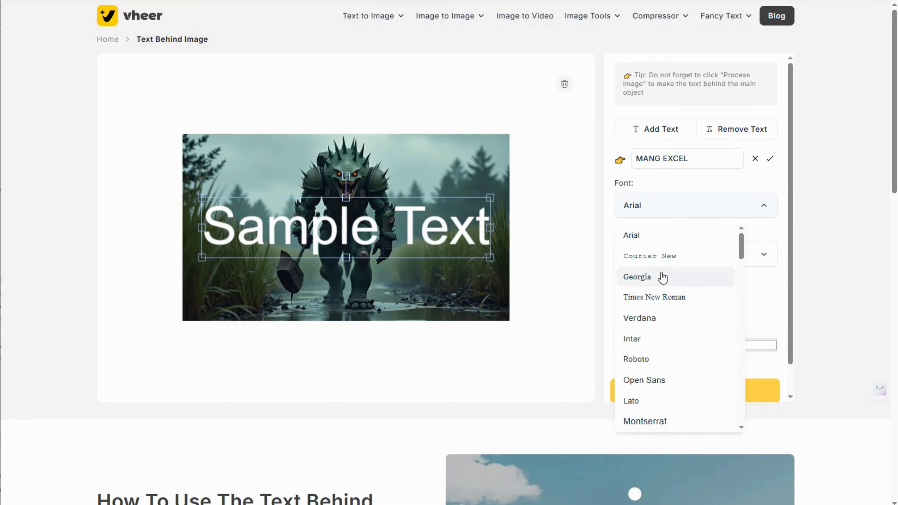
click(641, 359)
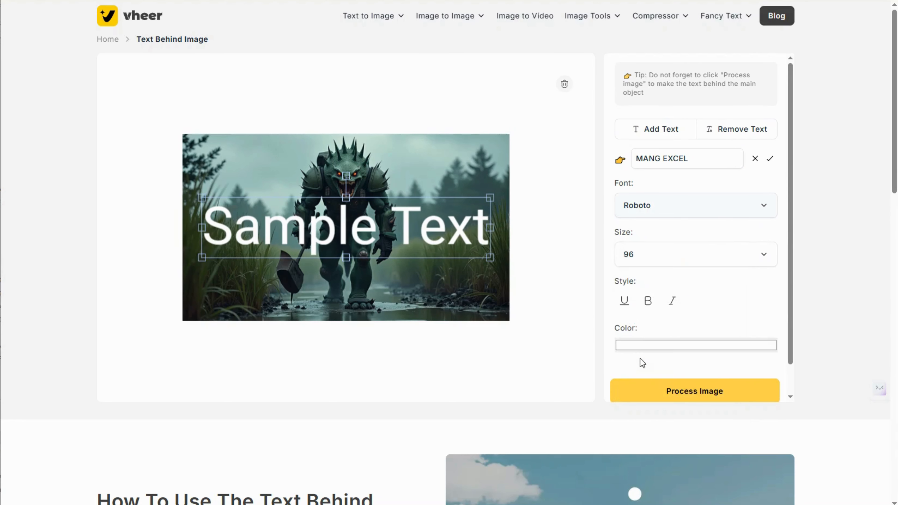
click(766, 208)
scroll(672, 389, down, 1)
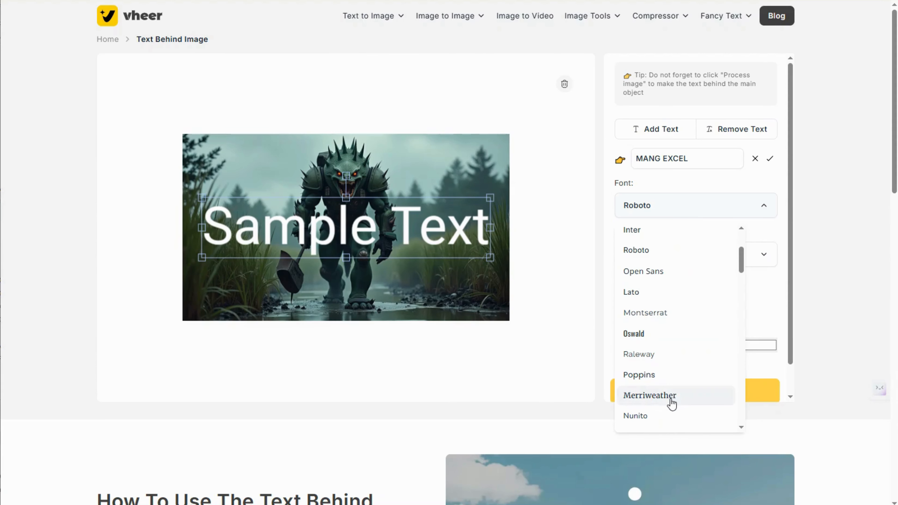
click(670, 400)
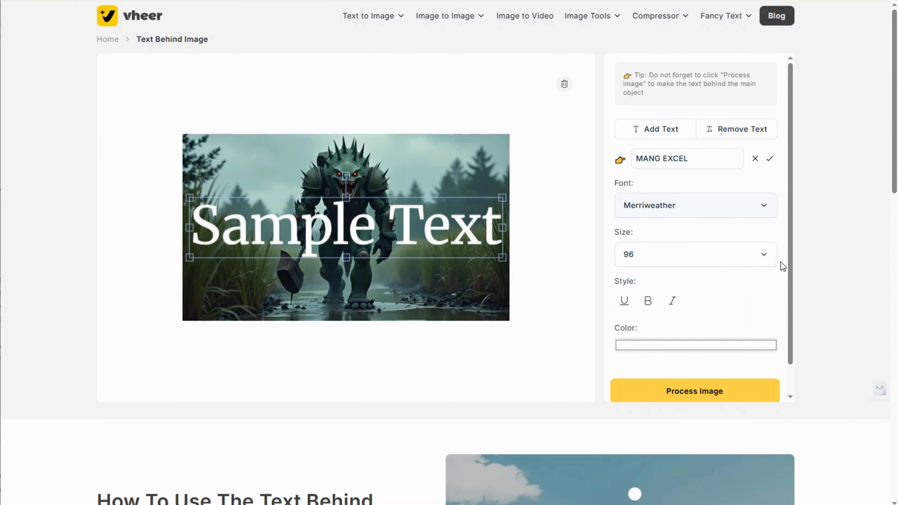
Step: Make the text bold, red and size 48 near the image's upper edge, and process it behind the monster
click(766, 258)
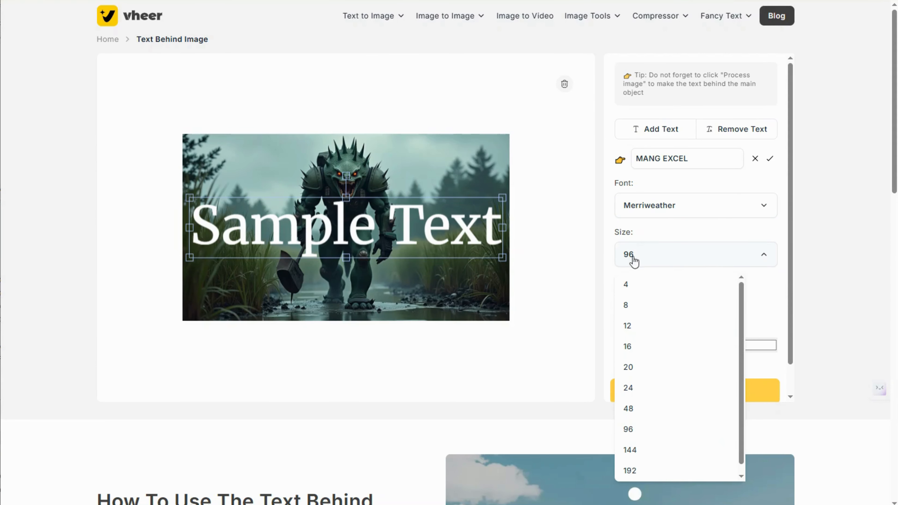
click(706, 242)
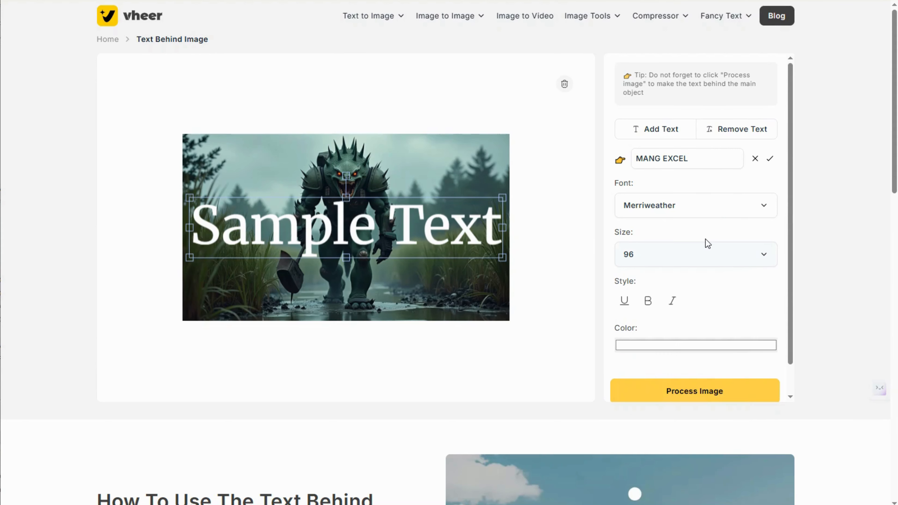
click(648, 301)
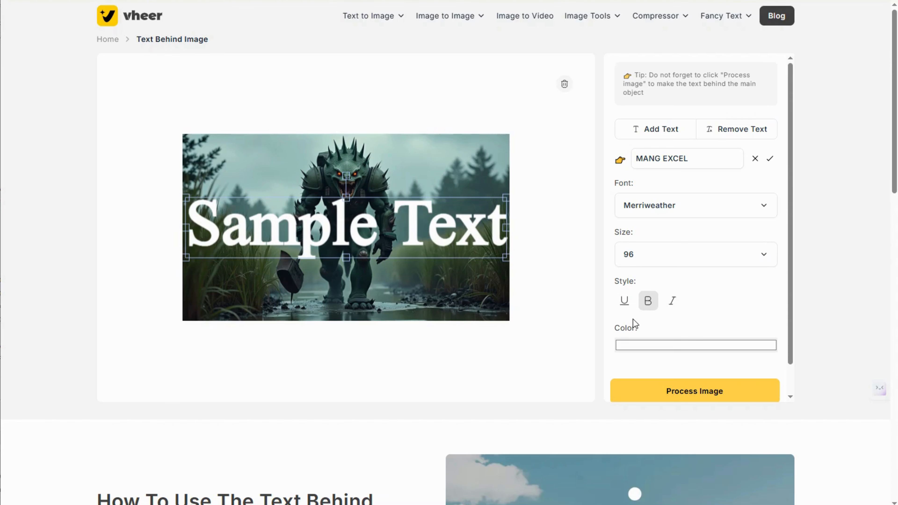
scroll(742, 296, down, 1)
click(704, 360)
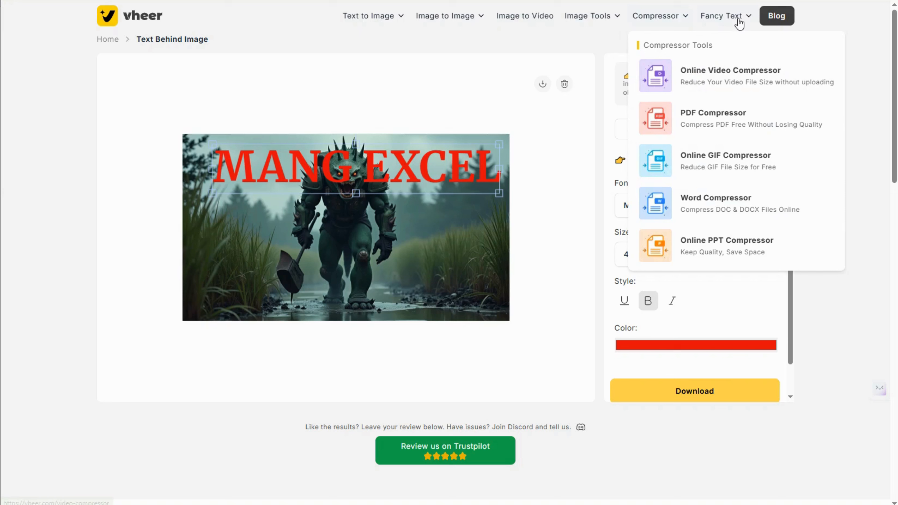
Step: Look through the Fancy Font Generator page's samples and descriptions, and open its workspace
mouse_move(743, 17)
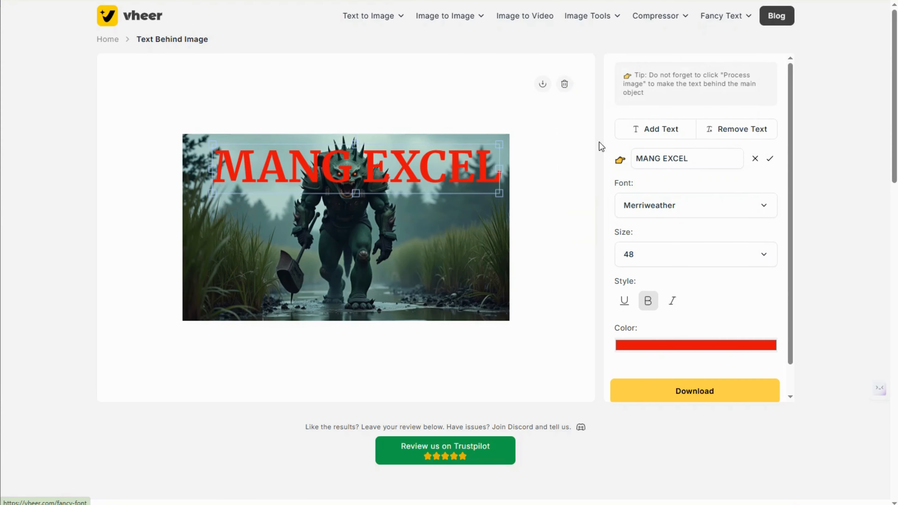
scroll(543, 98, down, 10)
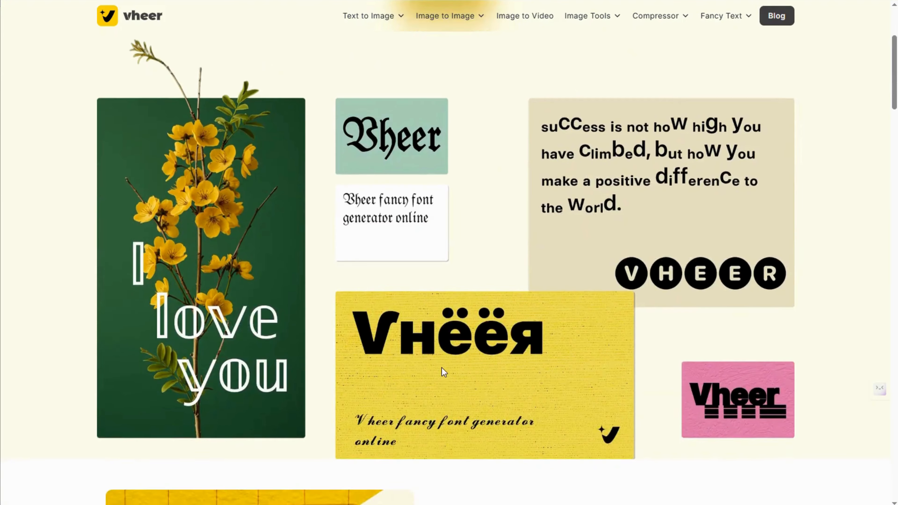
scroll(635, 291, down, 4)
scroll(635, 290, up, 14)
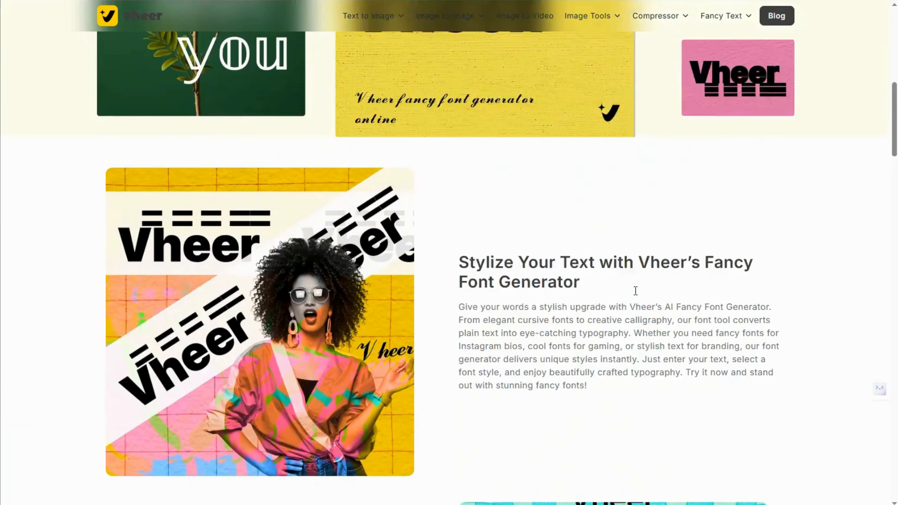
click(461, 186)
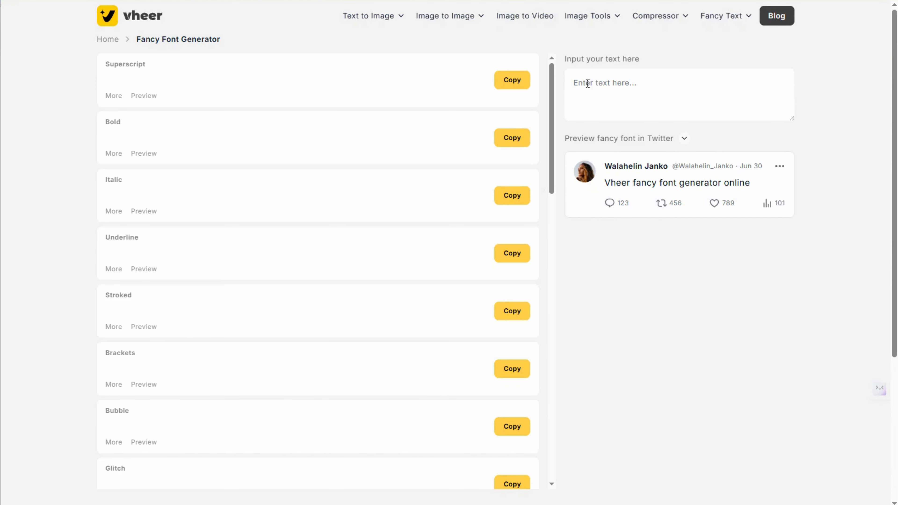
Step: Enter "MANG EXCEL CHANNEL" as the generator's text and preview its Bold style in the Twitter post
click(588, 83)
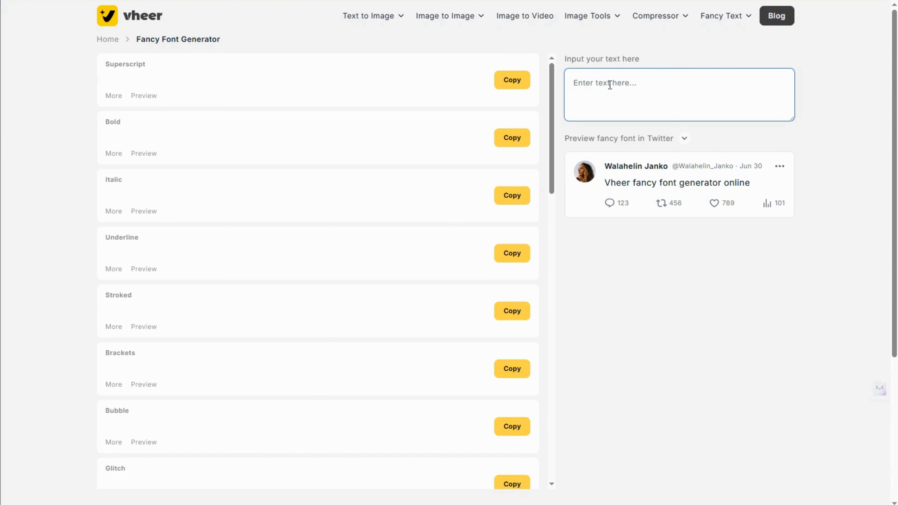
text(MANG EXC)
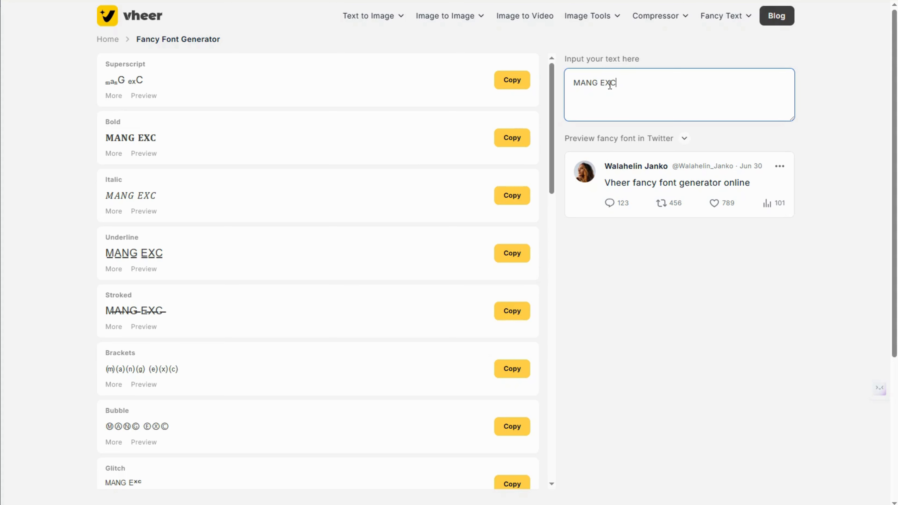
text(EL CHANNEL)
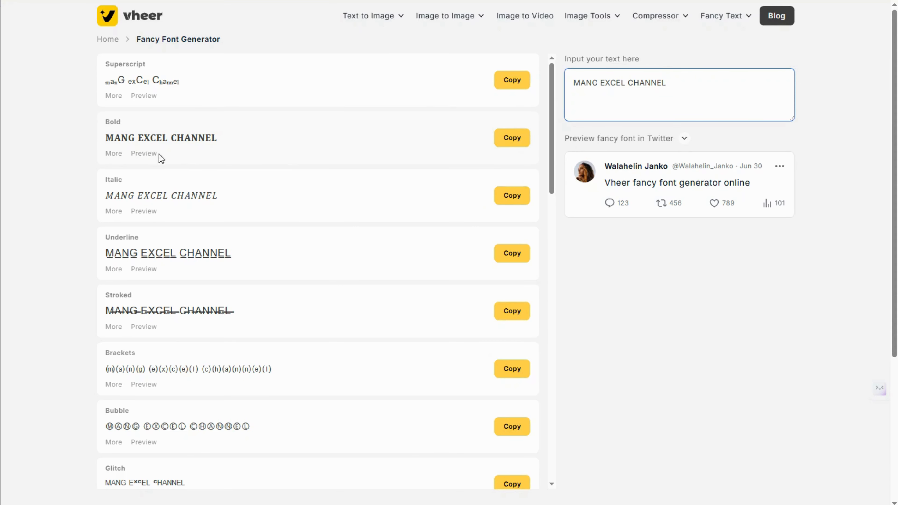
click(146, 154)
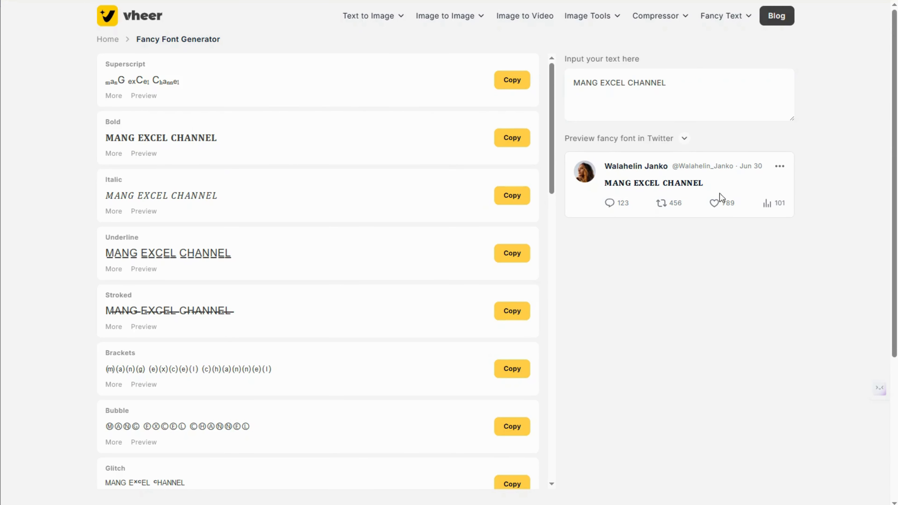
Step: Preview the Cursive style of the text in the Twitter post and copy that styled version
scroll(351, 309, down, 4)
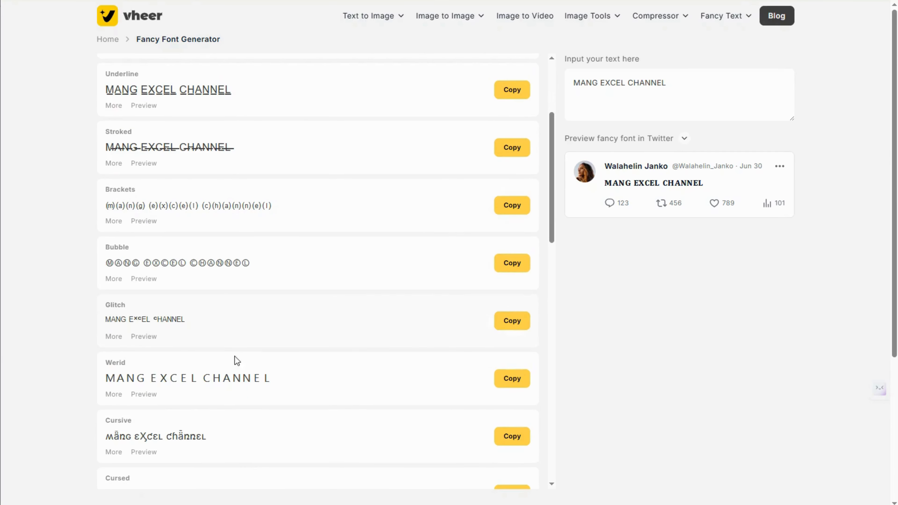
scroll(131, 352, down, 3)
click(144, 343)
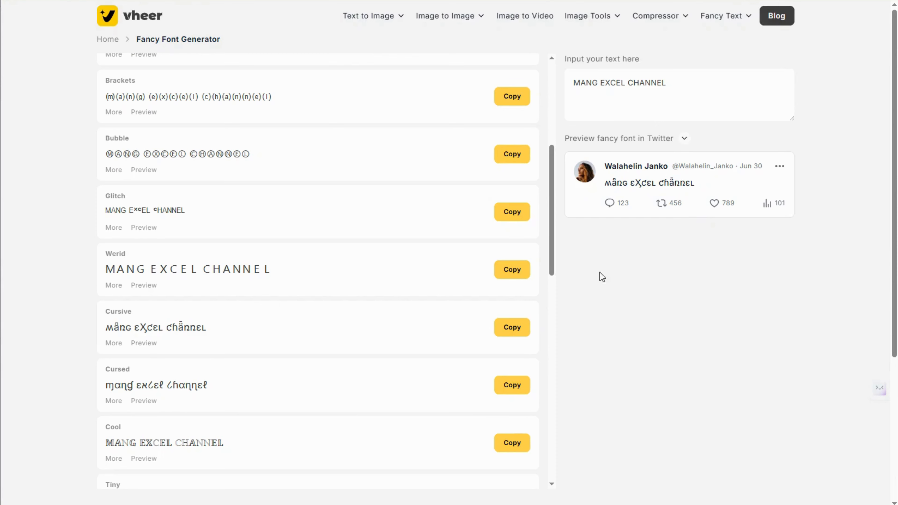
click(512, 329)
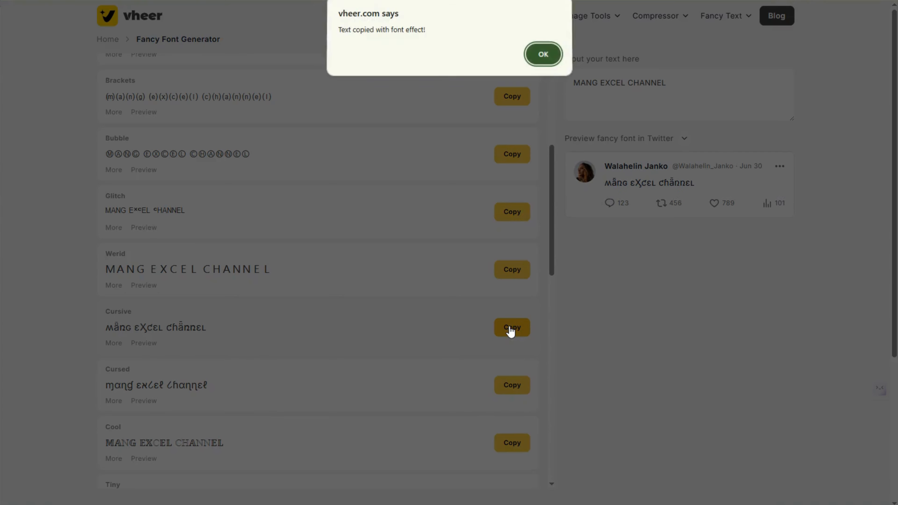
click(544, 56)
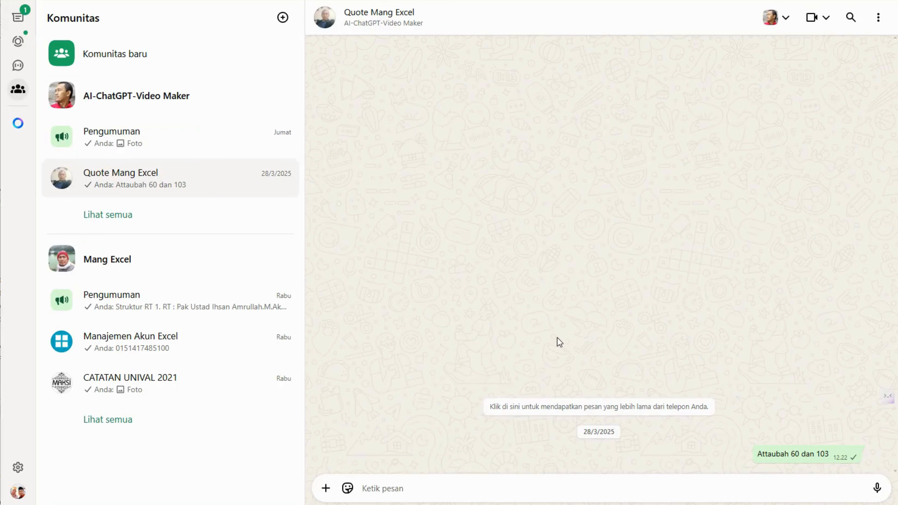
Step: Switch to WhatsApp and send the copied cursive text in the Quote Mang Excel group
click(355, 483)
key(ctrl+v)
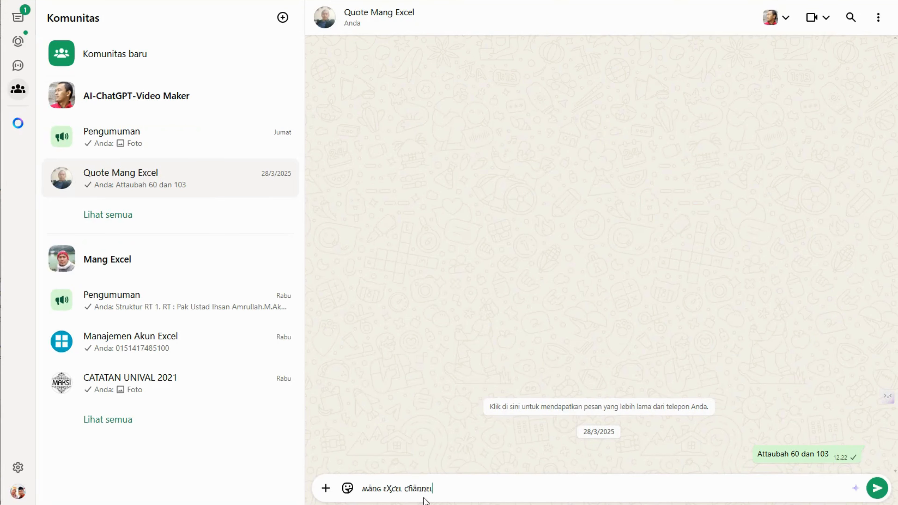
key(Return)
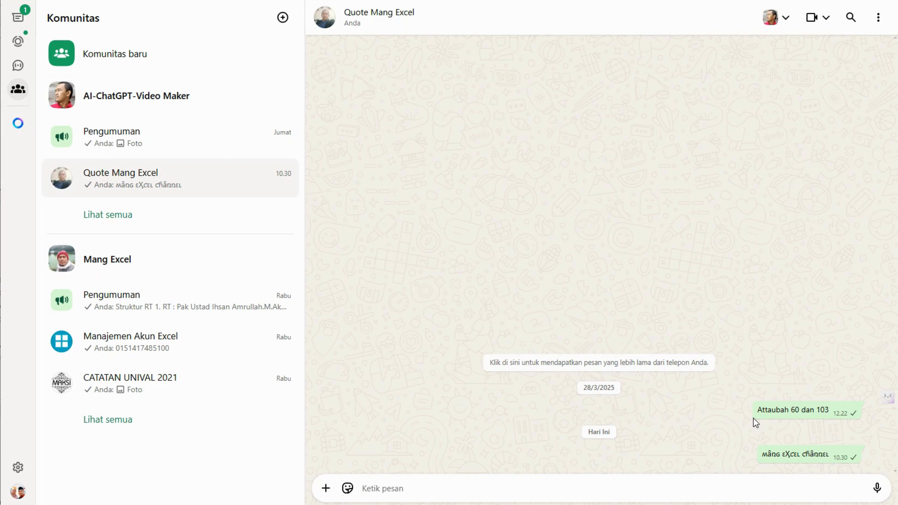
Step: Return to Vheer with the copied cursive text as the generator's input and set the font preview to Discord
key(alt+Tab)
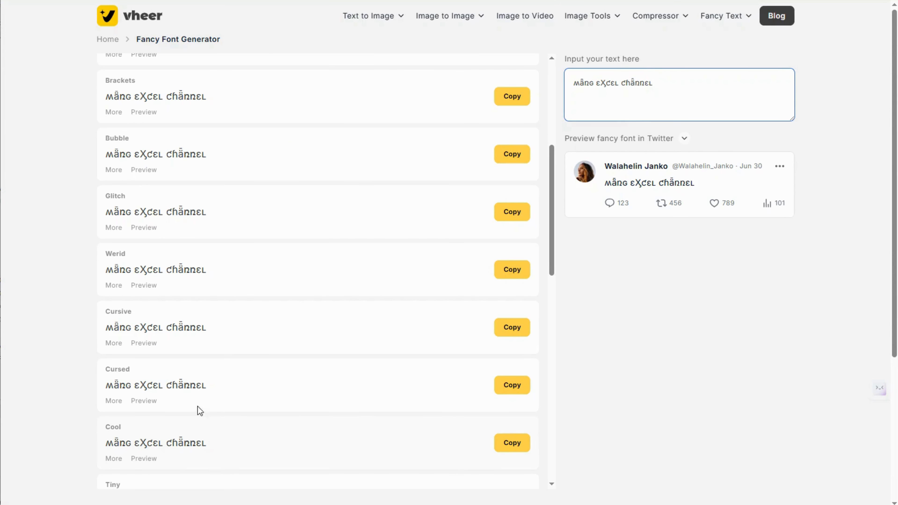
scroll(162, 321, up, 8)
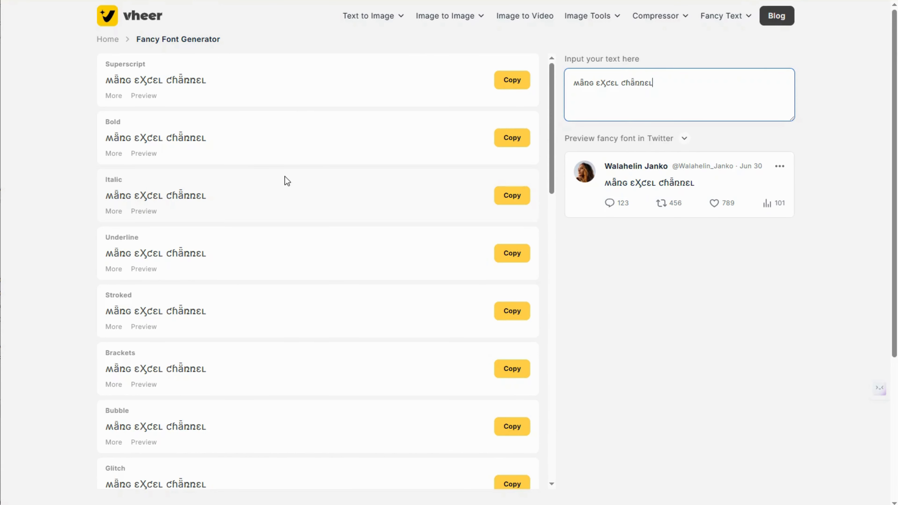
click(685, 139)
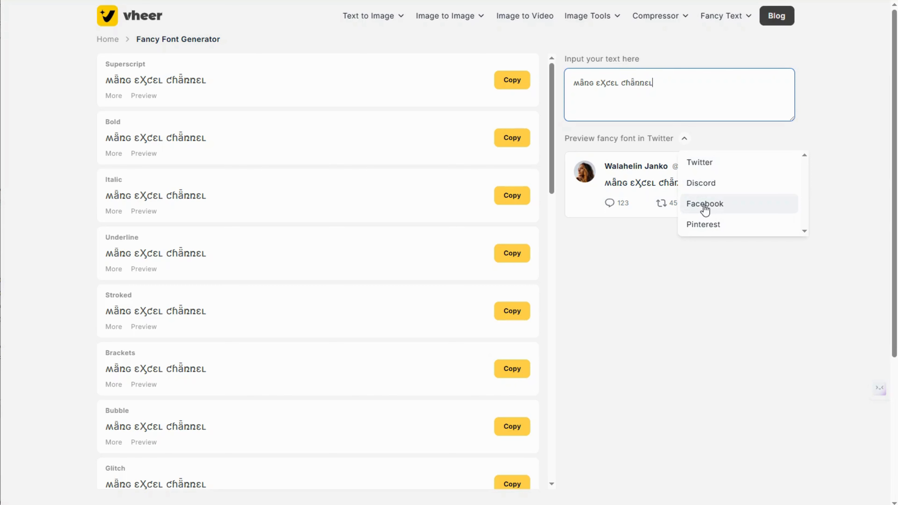
click(703, 185)
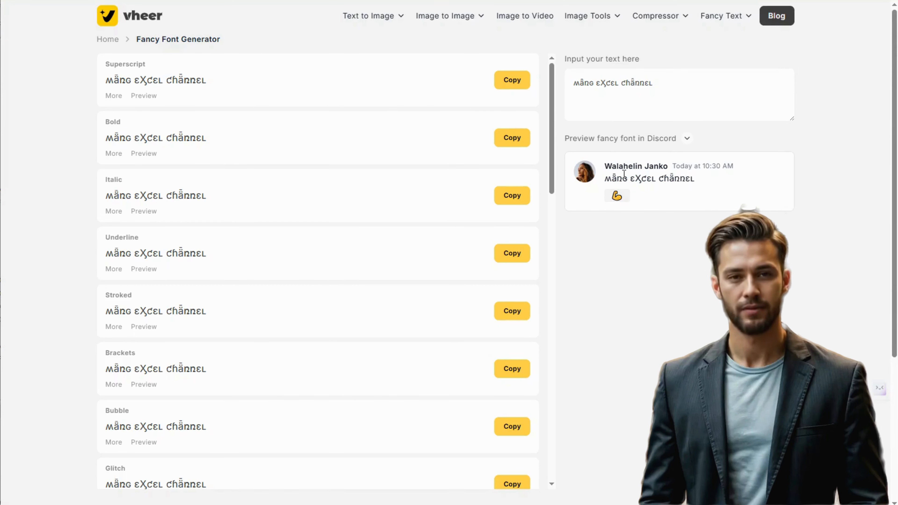
Step: Replace the cursive text in the generator's input with "B"
drag(670, 89, 558, 84)
key(BackSpace)
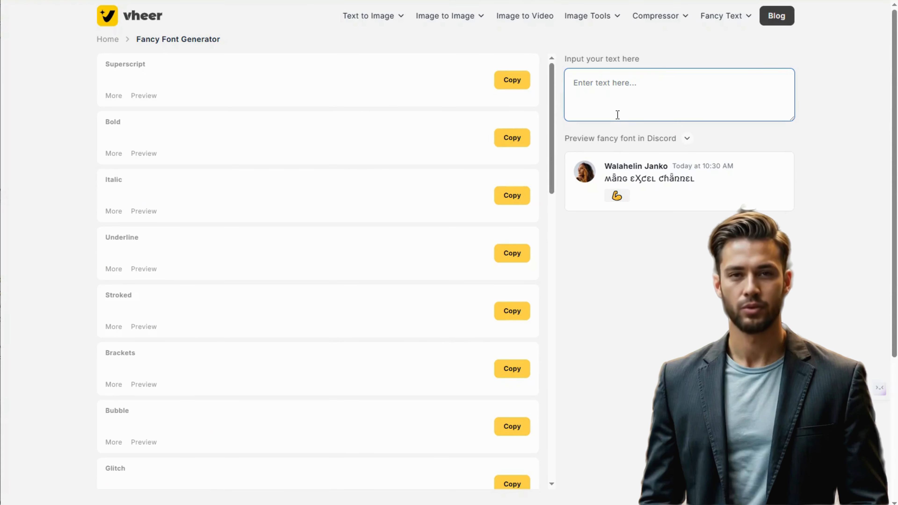
text(B)
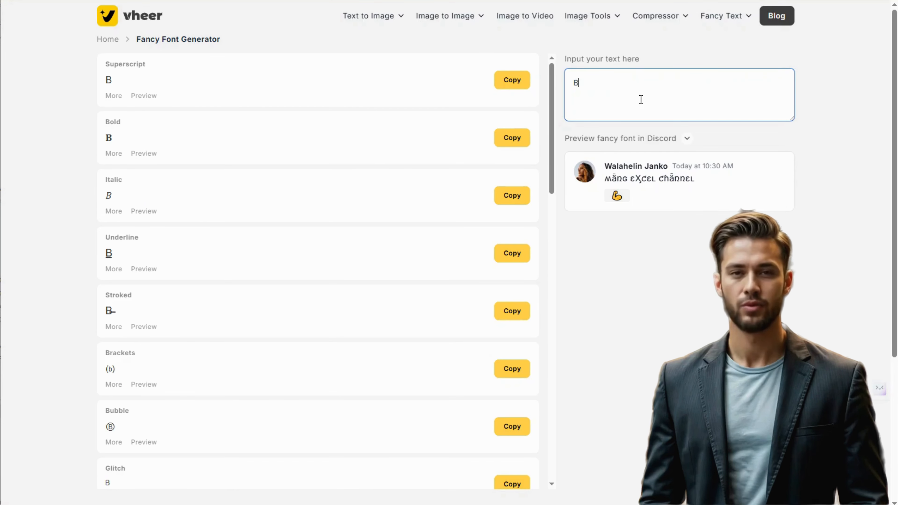
Step: Look over the available Fancy Text tools and clear the font generator's input text
mouse_move(746, 16)
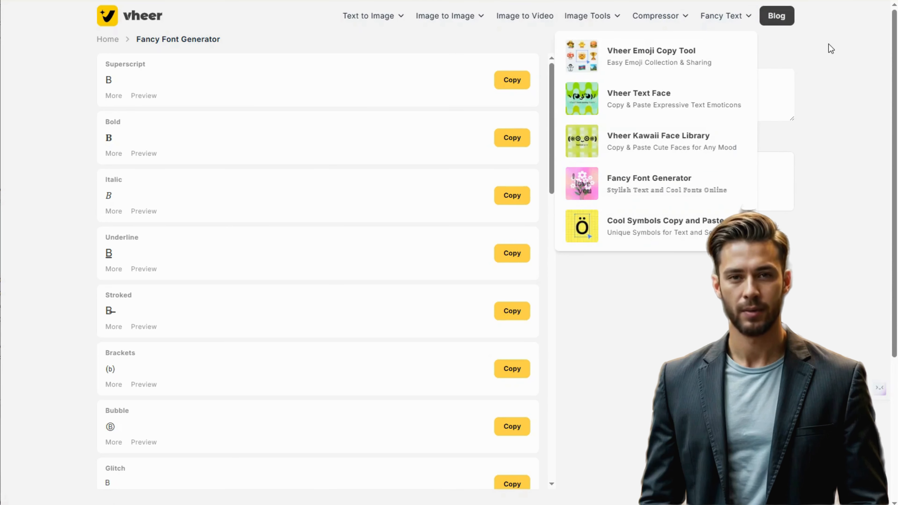
click(148, 17)
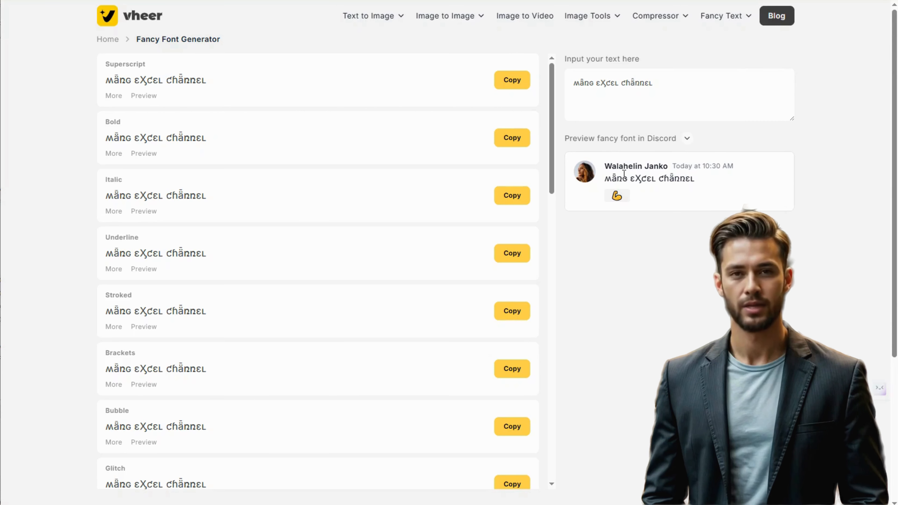
drag(658, 83, 557, 87)
key(BackSpace)
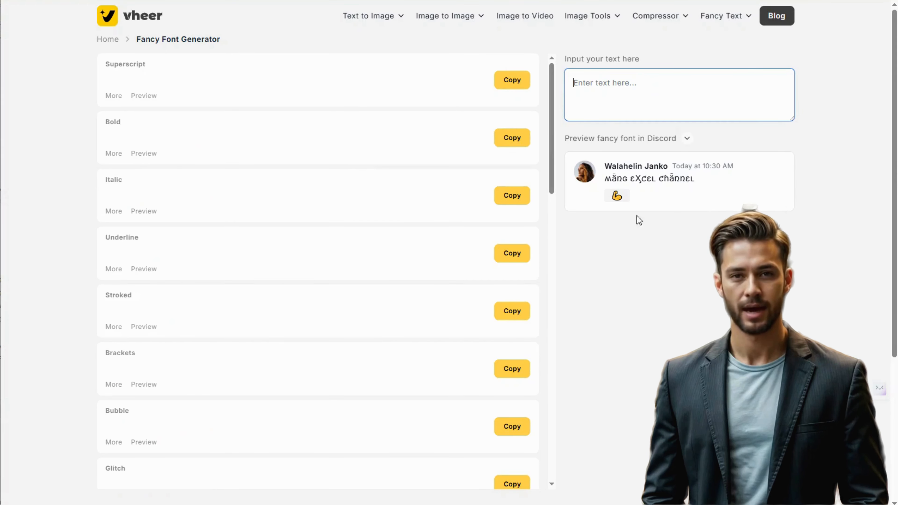